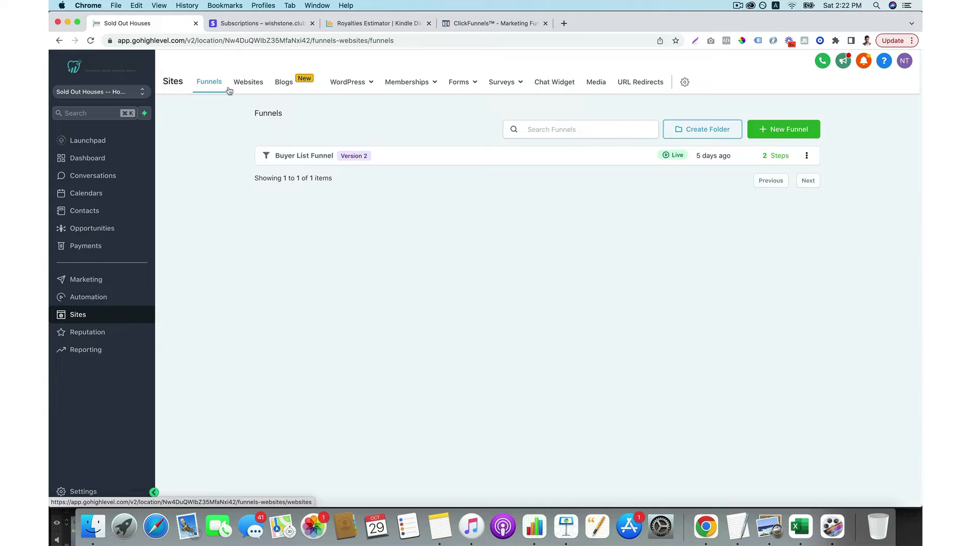
- Start a new funnel, enter "lead funnel" as its name, and open the template library
left_click(808, 131)
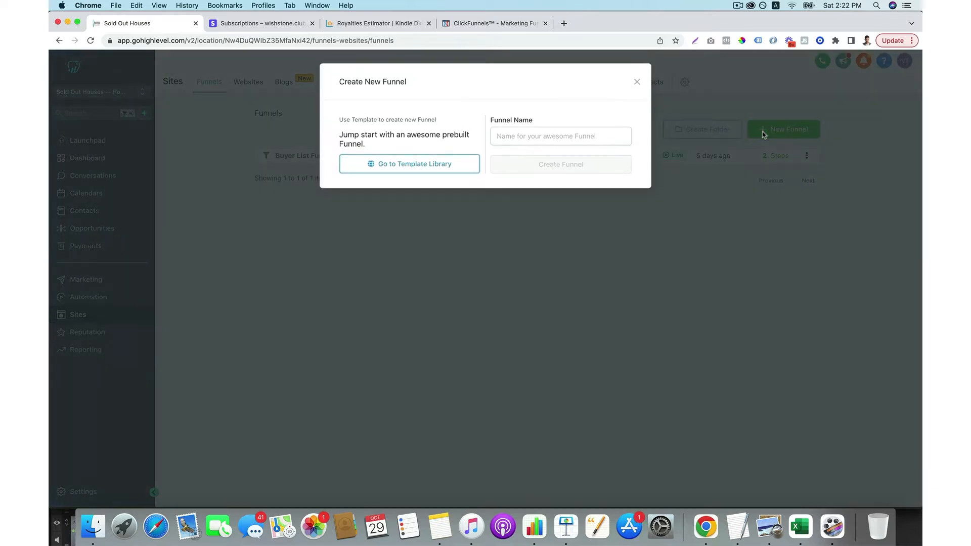
left_click(532, 136)
type("lead funnel")
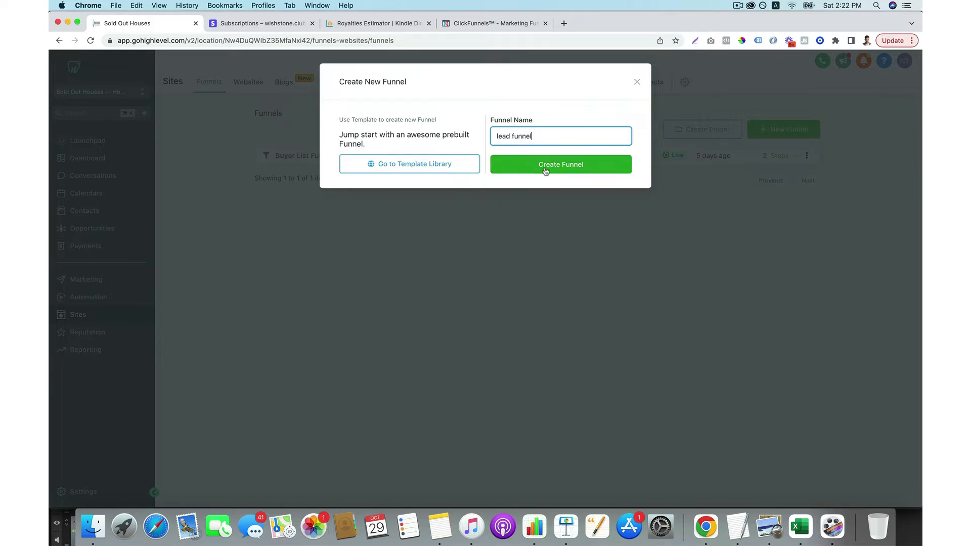
left_click(402, 163)
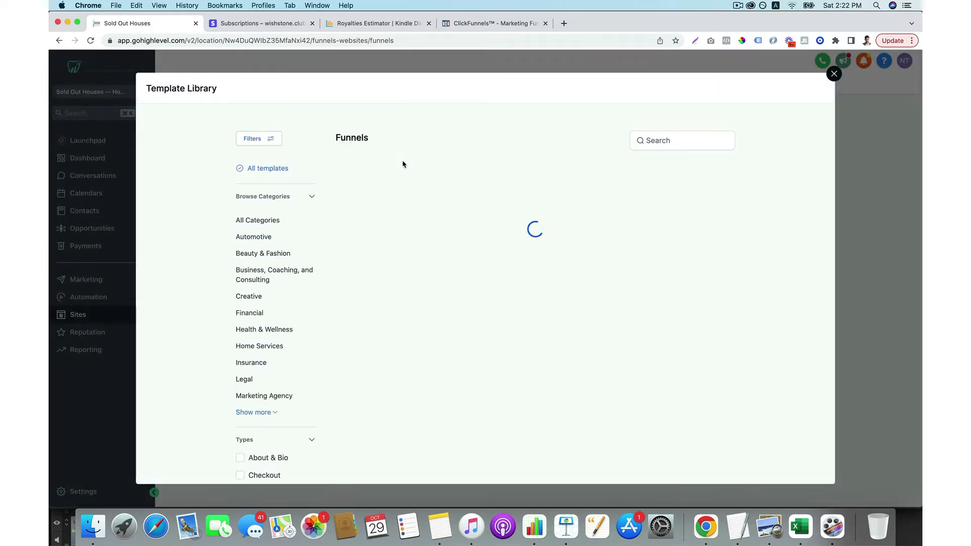
- Filter the funnel templates by the Lead Capture type and load more of them
scroll(319, 269, "down", 6)
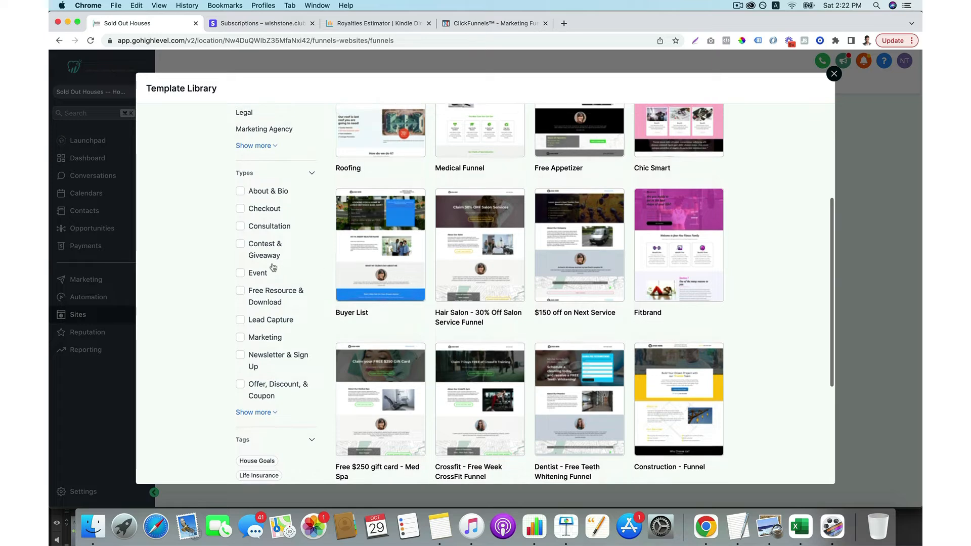
left_click(239, 294)
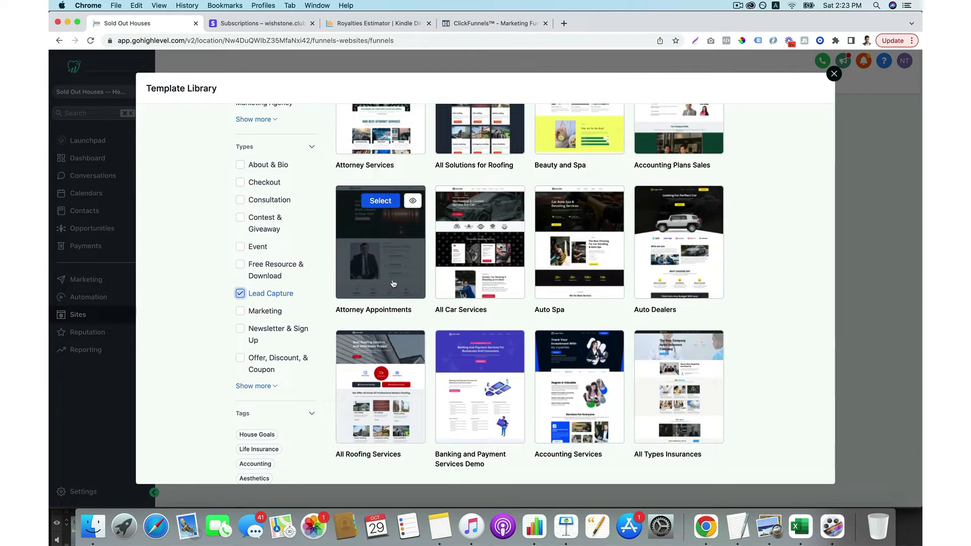
scroll(384, 213, "up", 3)
scroll(513, 250, "up", 3)
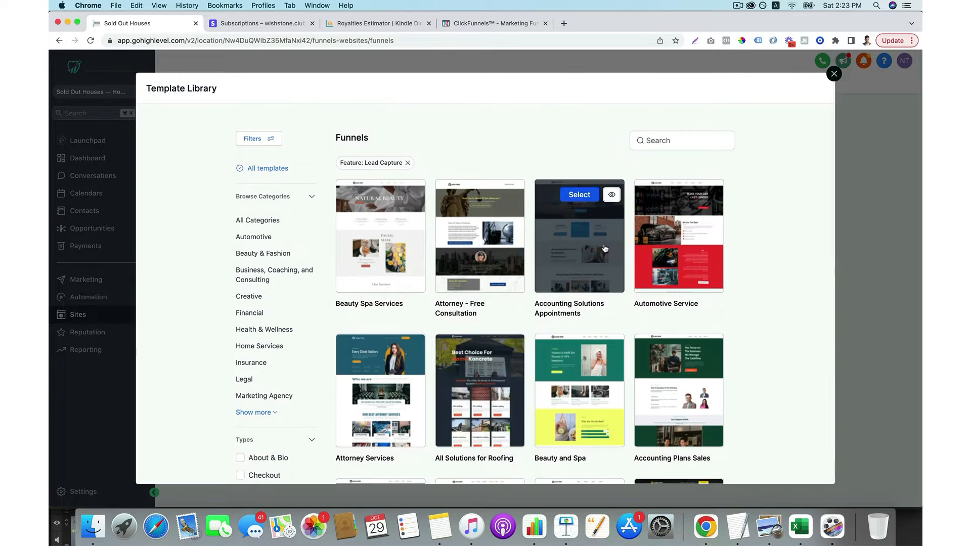
scroll(606, 238, "down", 10)
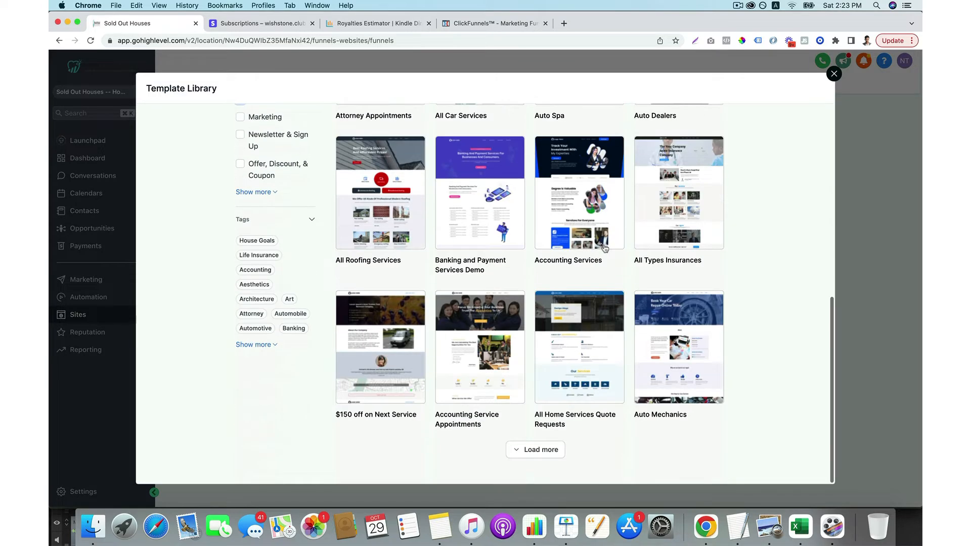
left_click(522, 450)
scroll(663, 316, "down", 5)
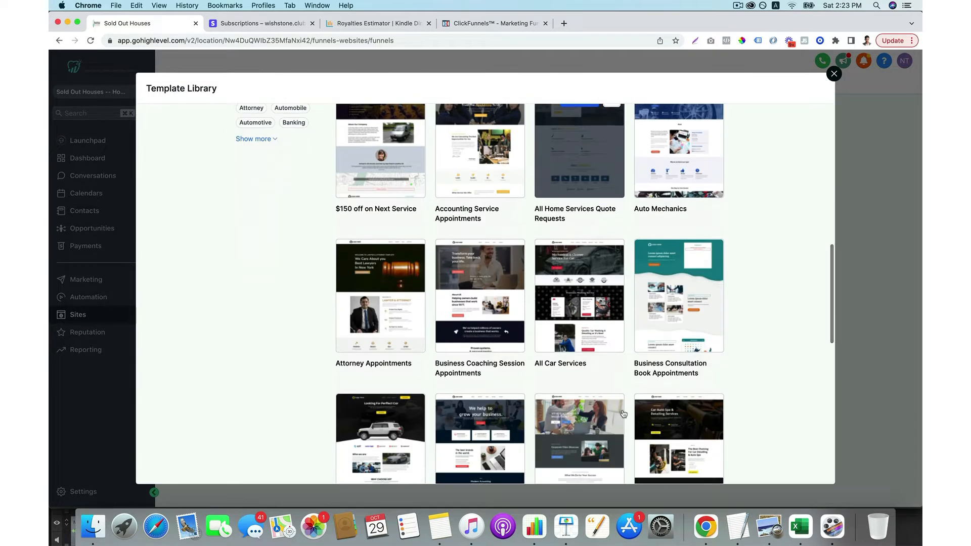
- Choose the Business Consultation Book Appointments template, accept the image rights agreement, and get the template
left_click(663, 316)
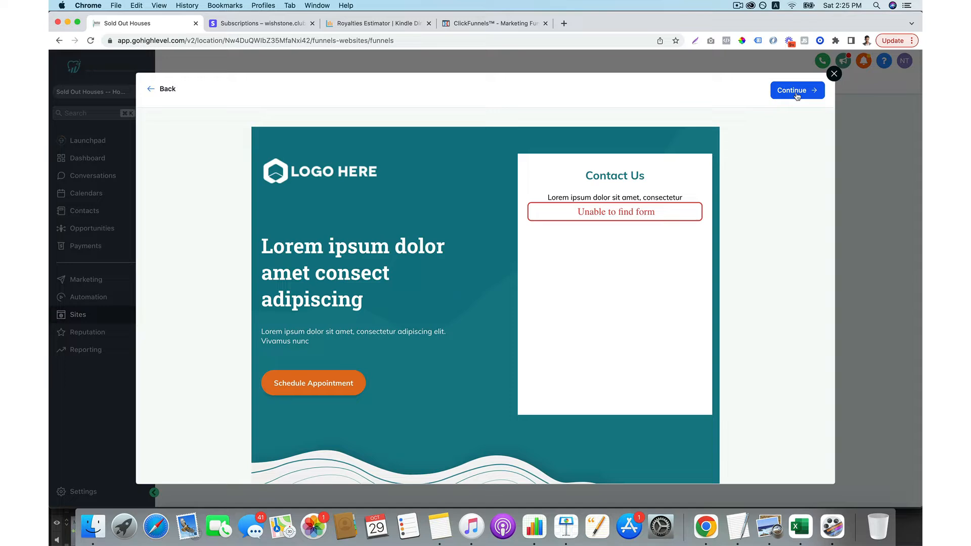
left_click(798, 91)
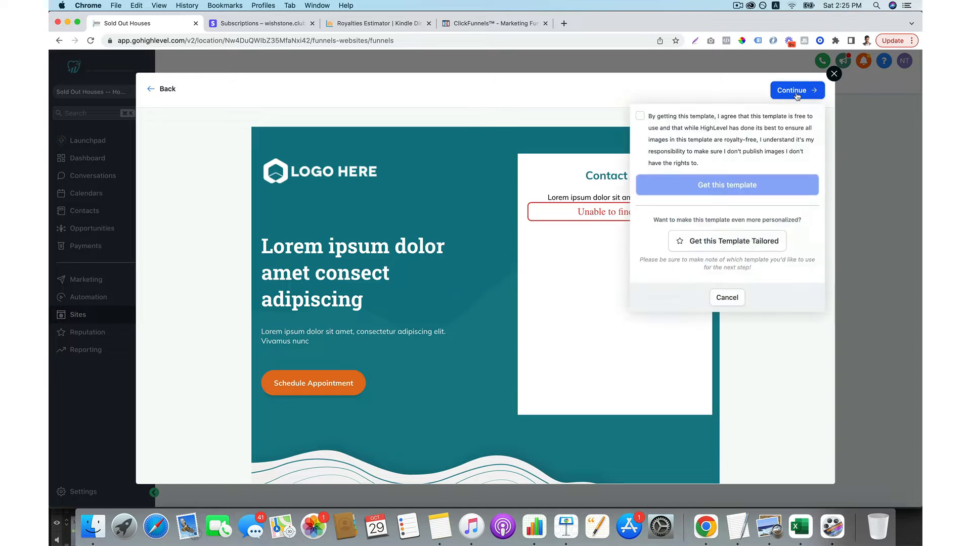
left_click(641, 116)
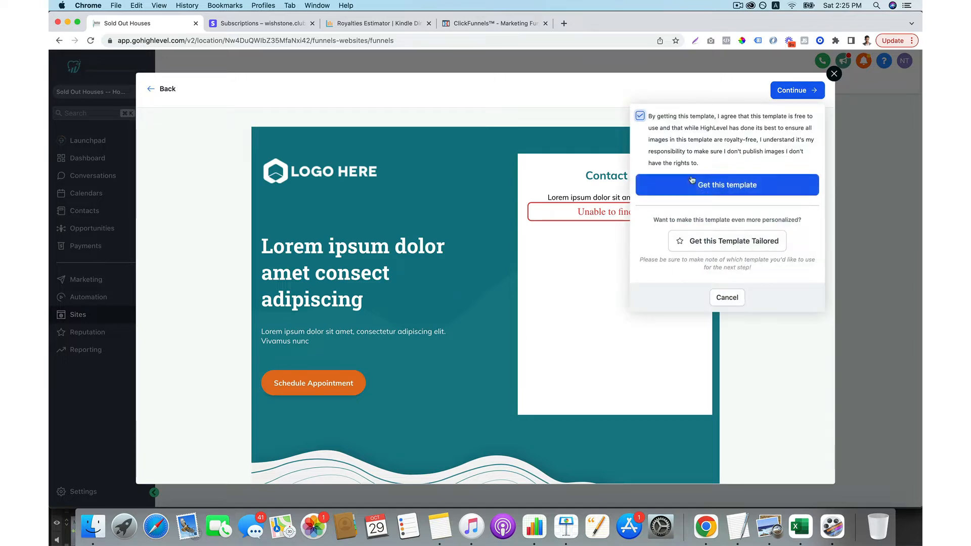
left_click(727, 190)
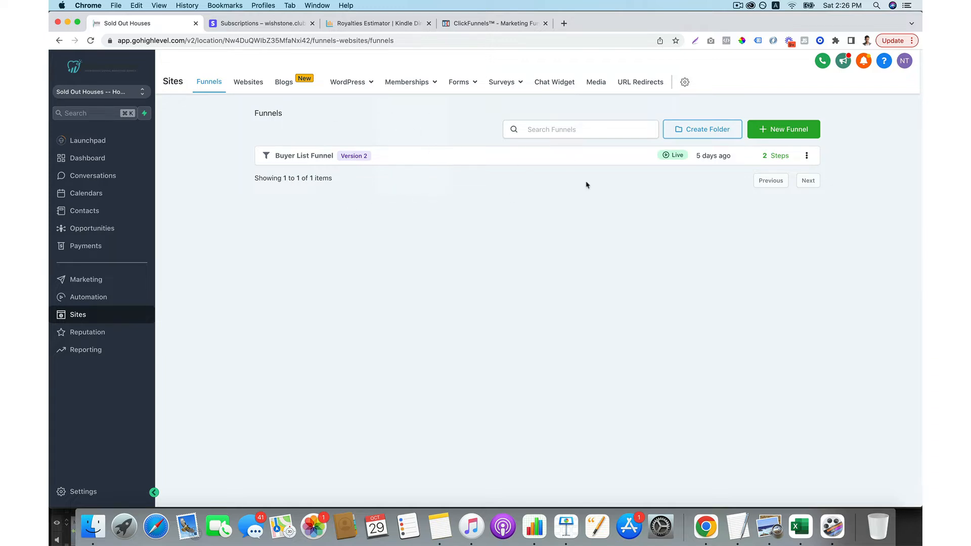
- Reload the funnels list and open the Other - 100036 funnel
right_click(393, 232)
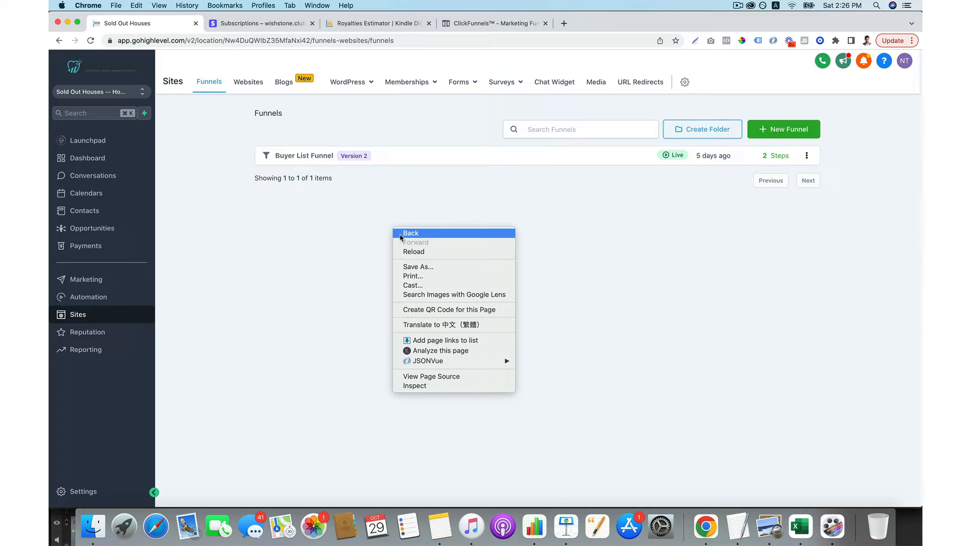
left_click(418, 255)
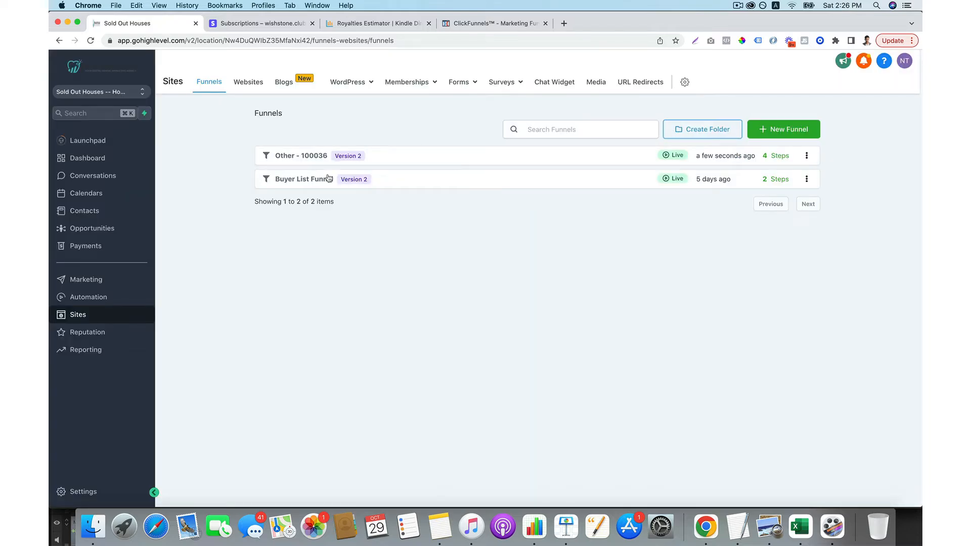
left_click(310, 158)
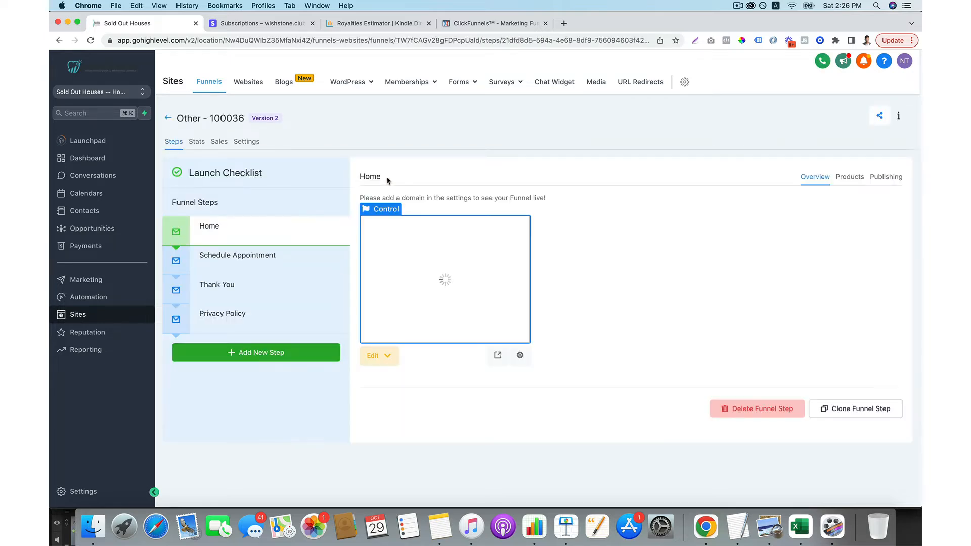
- Look at the Schedule Appointment and Thank You steps, and open the Home page for editing in the same tab
left_click(273, 256)
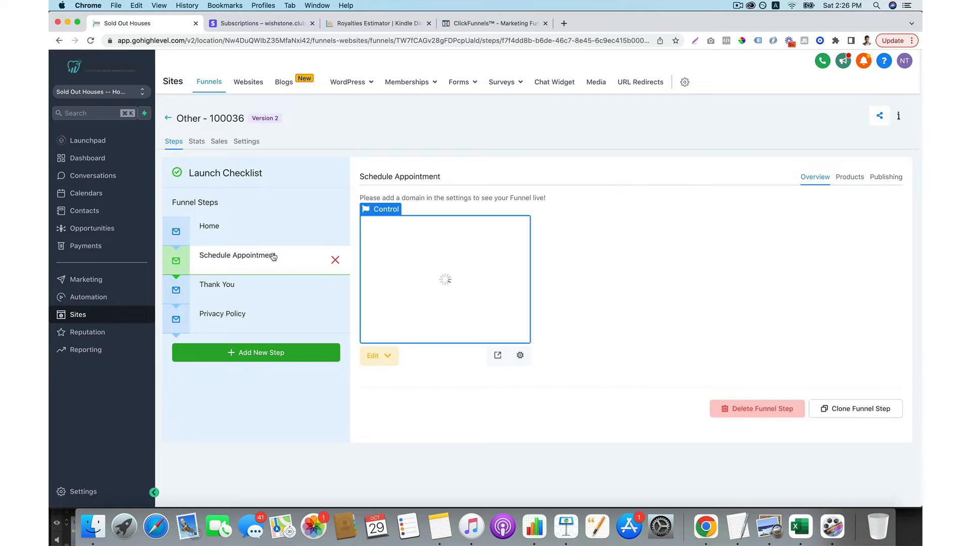
left_click(273, 285)
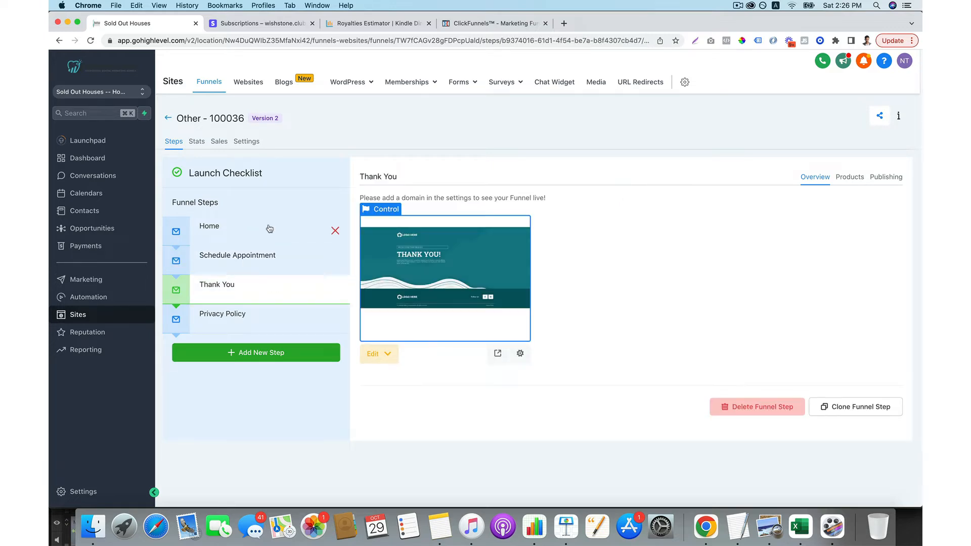
left_click(269, 228)
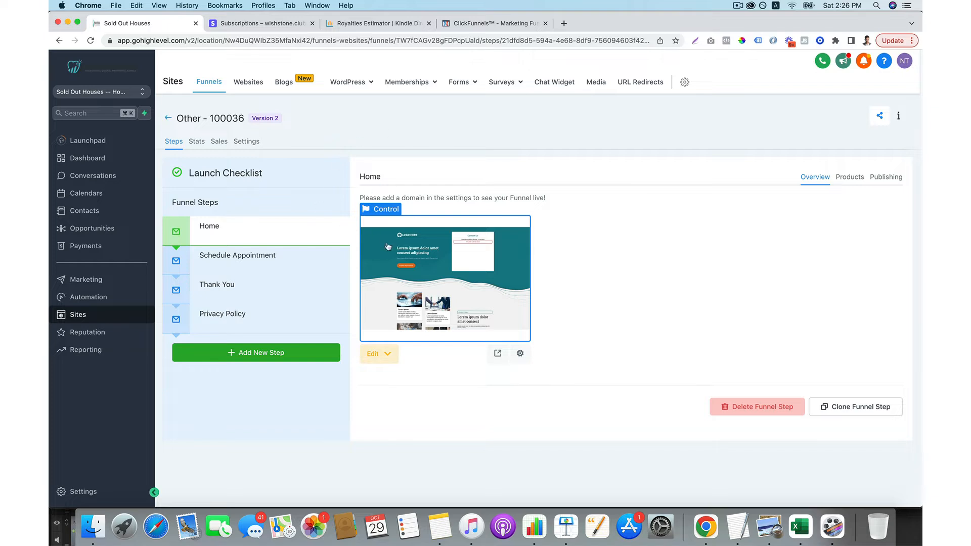
left_click(373, 360)
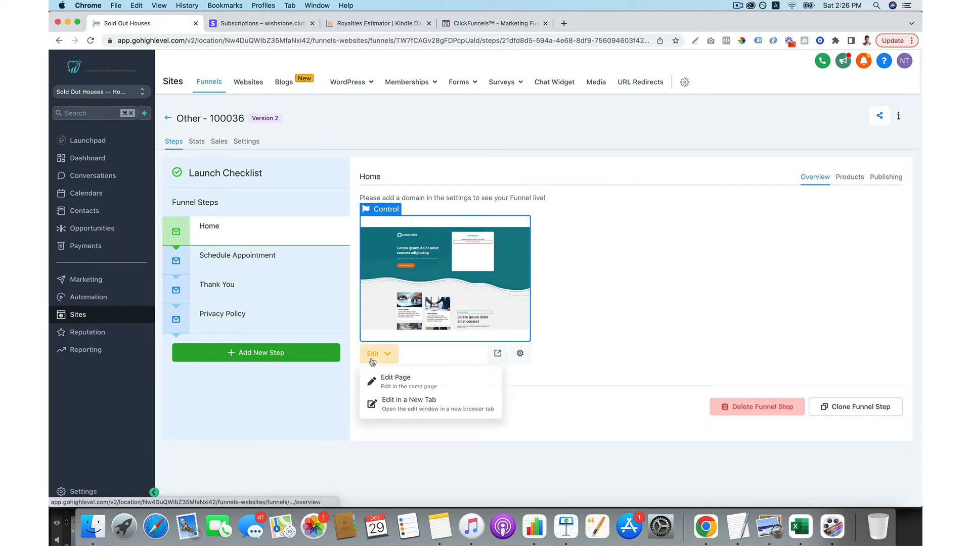
left_click(388, 383)
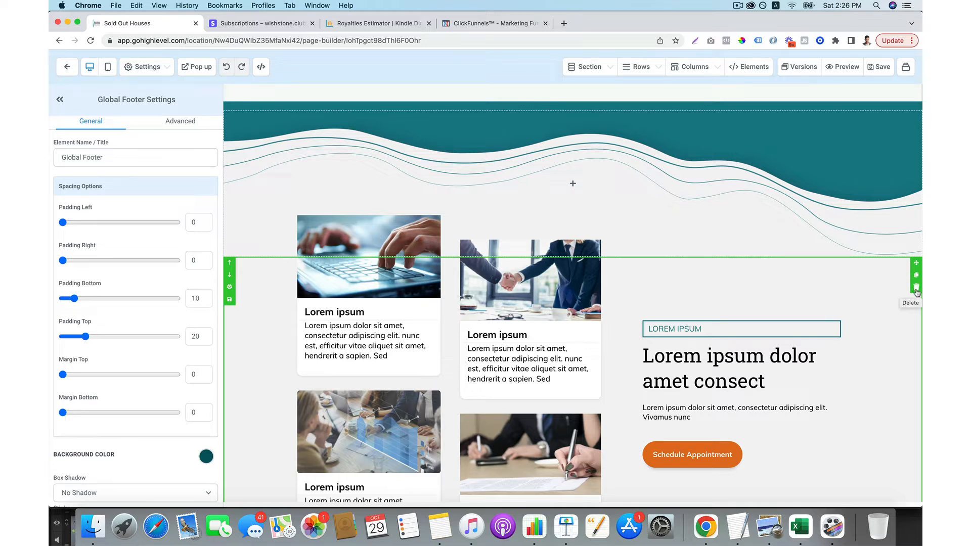
- Delete the row with the image cards and Schedule Appointment text below the wave section
left_click(916, 288)
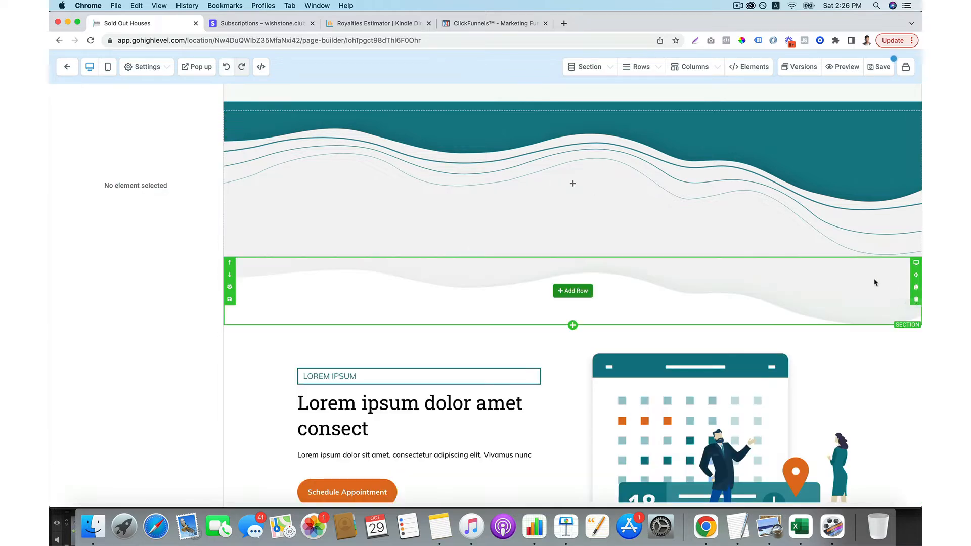
- Replace the placeholder logo in the hero section with the SoldOut Houses logo and set its width to 200 px
scroll(860, 283, "up", 5)
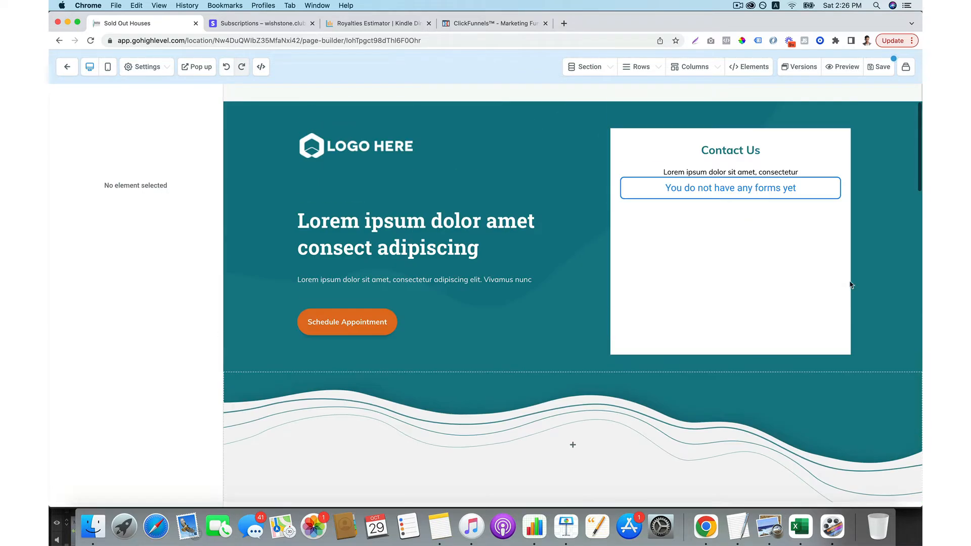
left_click(391, 143)
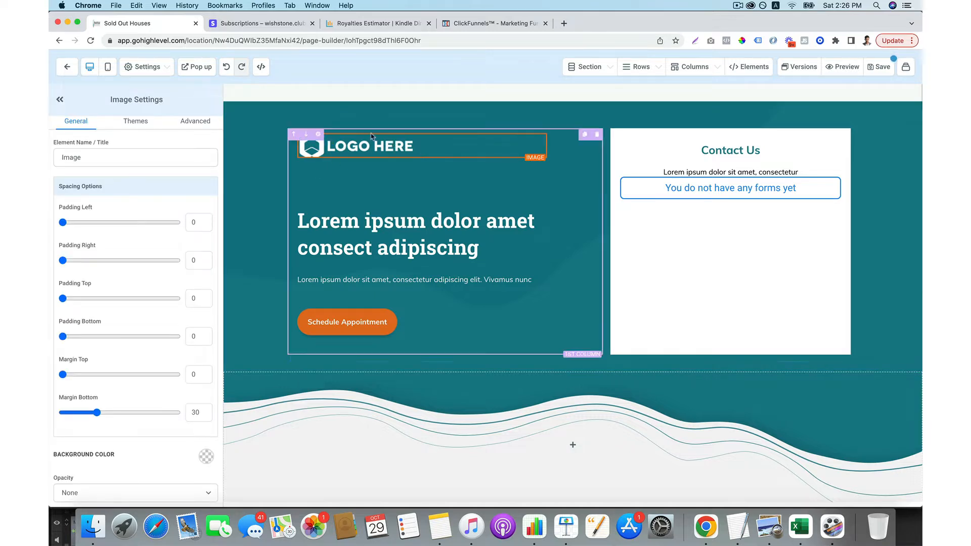
scroll(159, 267, "down", 5)
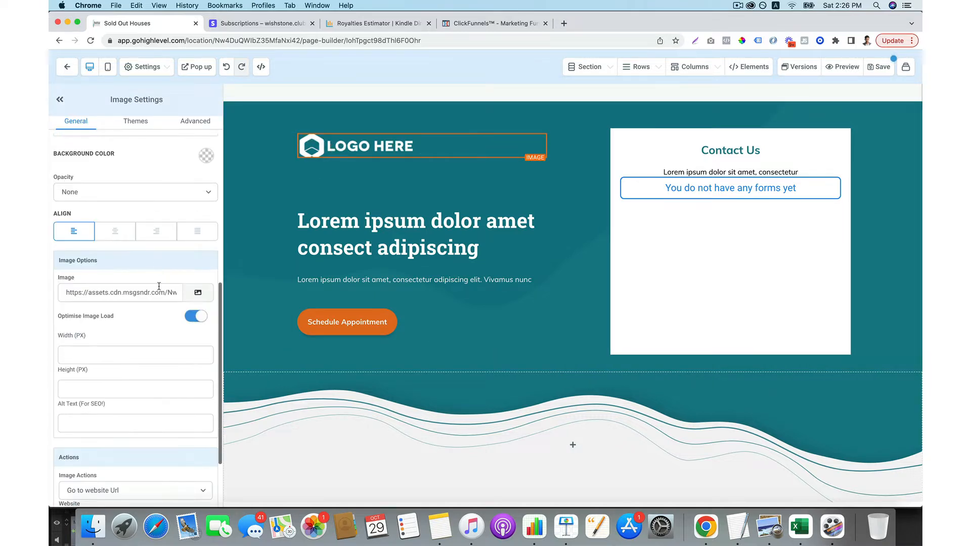
scroll(159, 287, "down", 1)
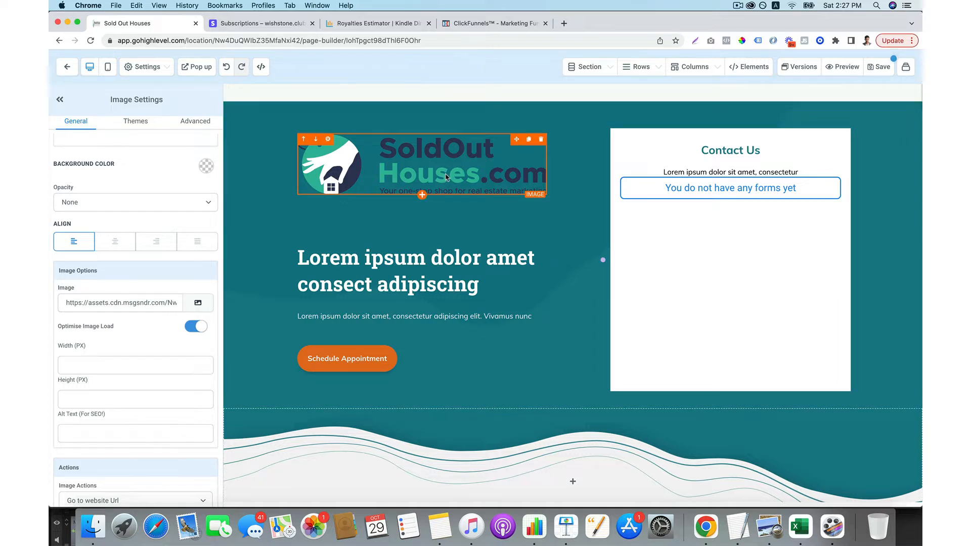
left_click(131, 367)
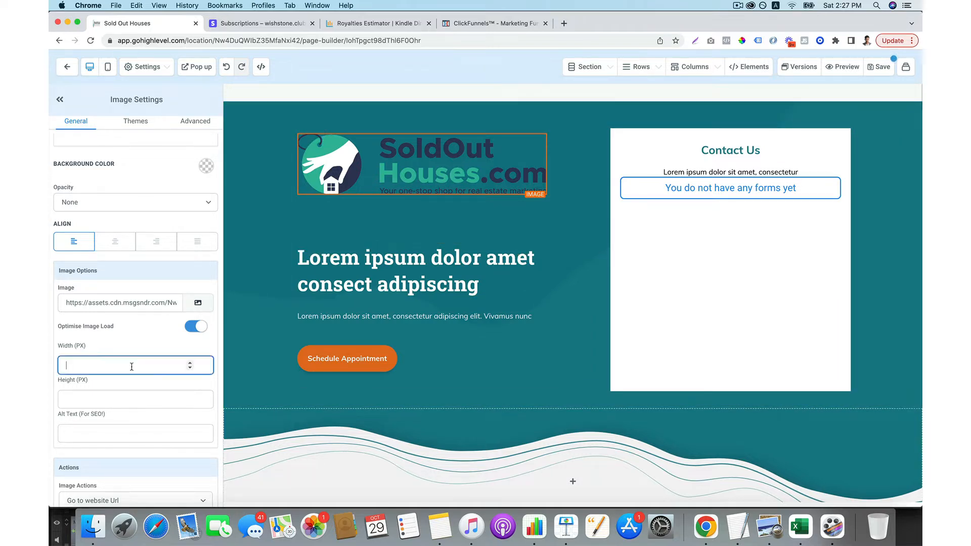
type("200")
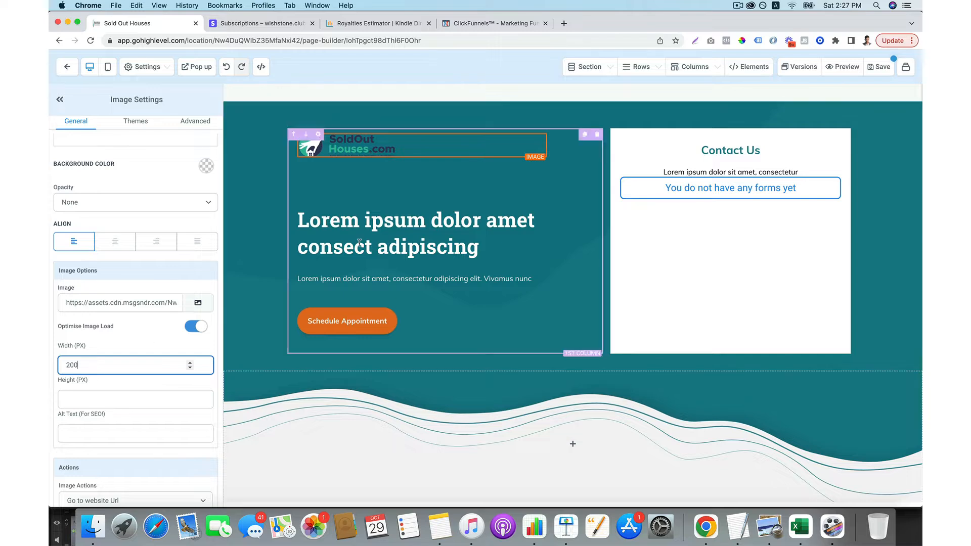
- Delete the divider between the logo and the headline
left_click(426, 247)
left_click(553, 186)
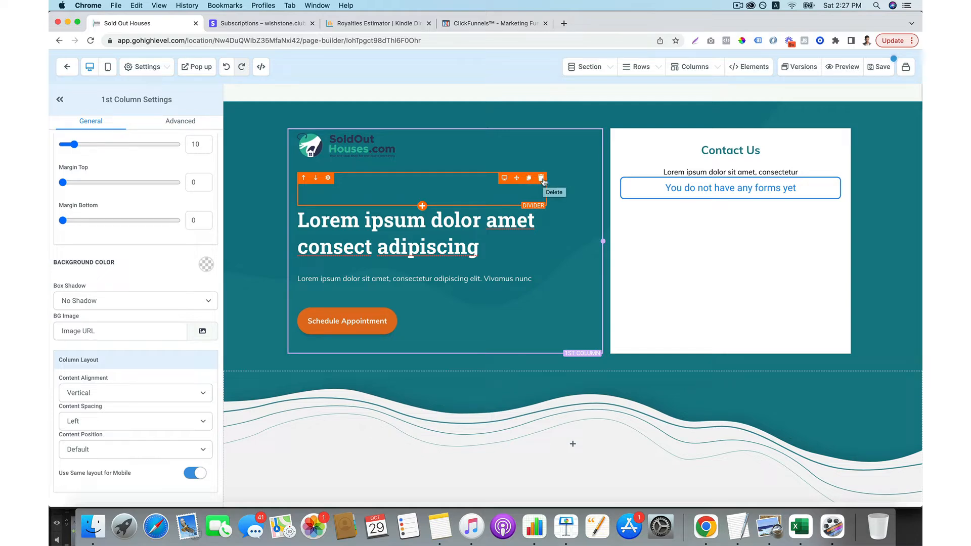
left_click(541, 178)
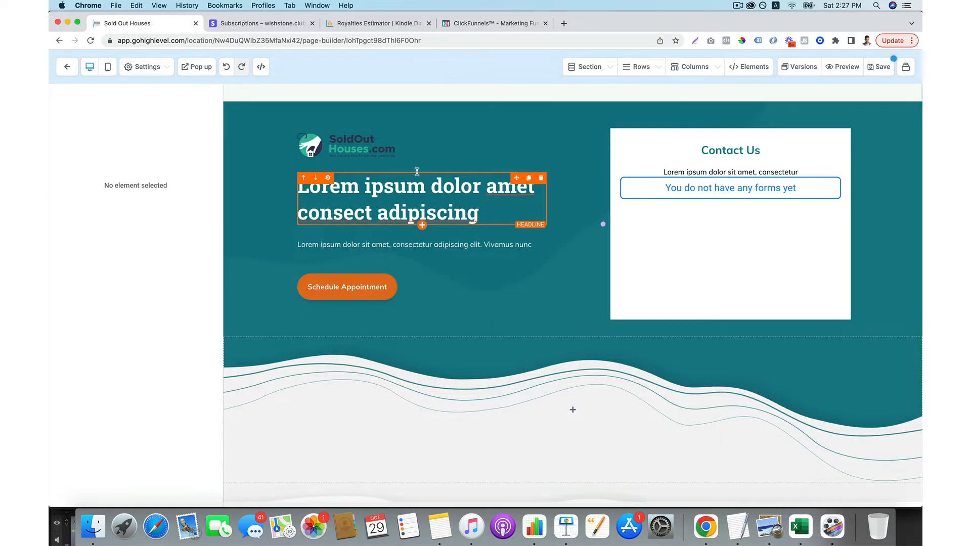
- Add an image element directly below the hero headline
left_click(422, 225)
left_click(764, 102)
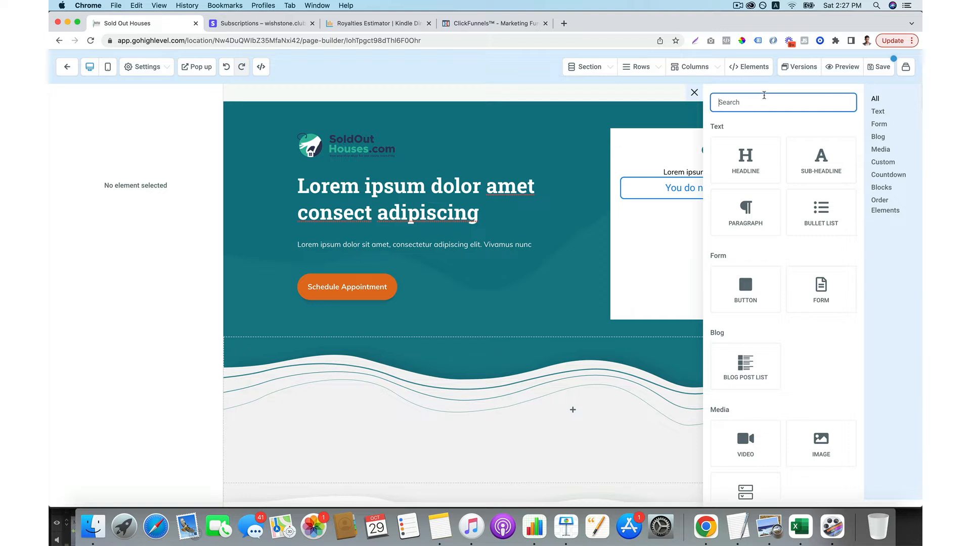
type("ima")
left_click(744, 235)
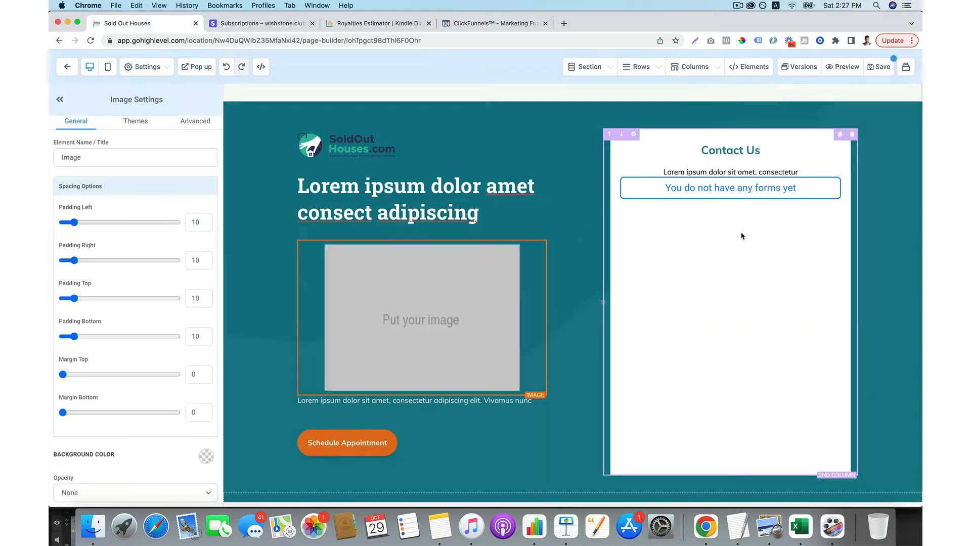
- Replace the paragraph below the image placeholder with a bullet list element
left_click(435, 401)
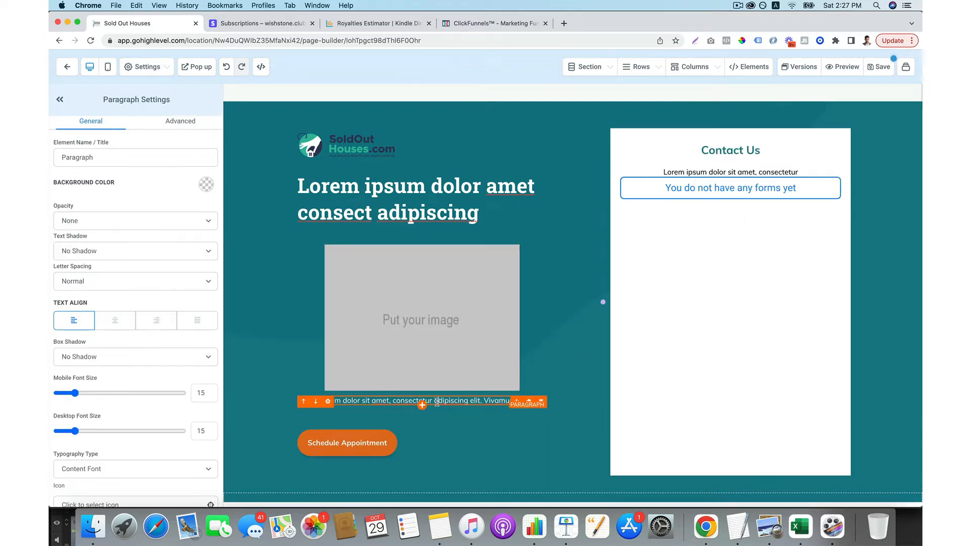
triple_click(506, 400)
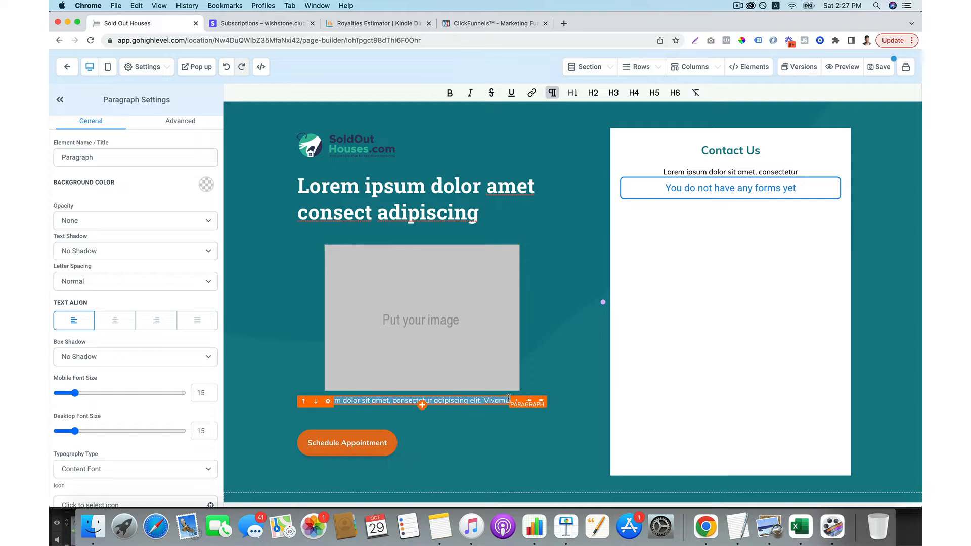
left_click(560, 388)
left_click(422, 396)
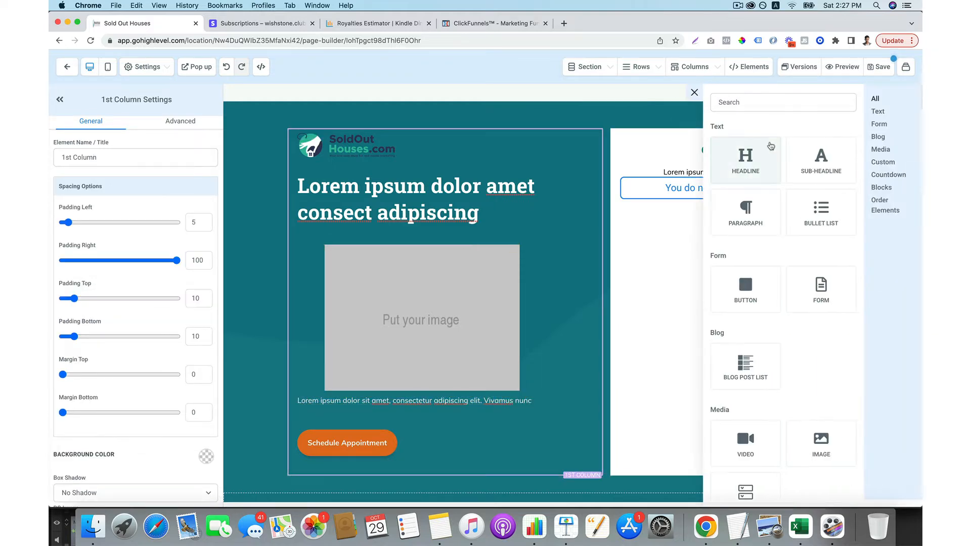
left_click(751, 104)
left_click(821, 212)
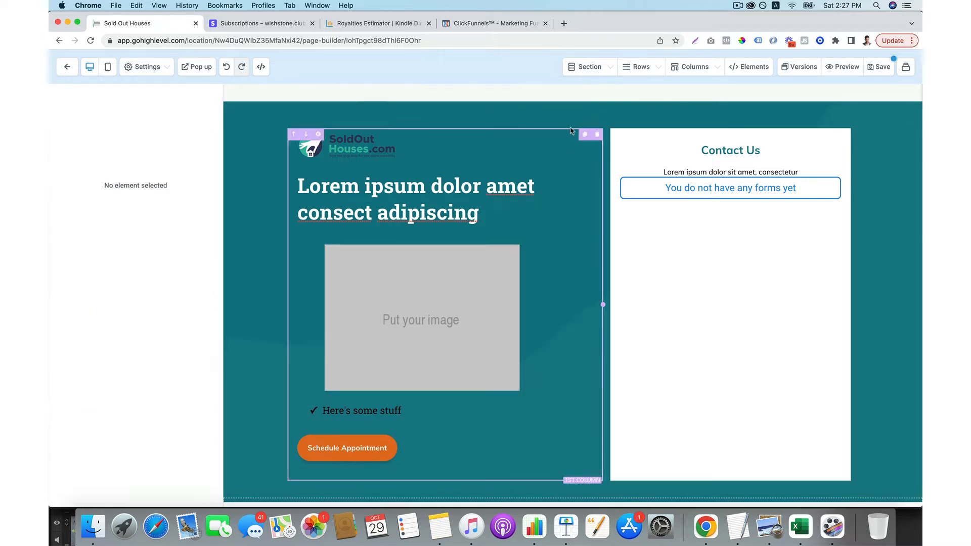
- Delete the Schedule Appointment button below the bullet list in the hero section
left_click(541, 430)
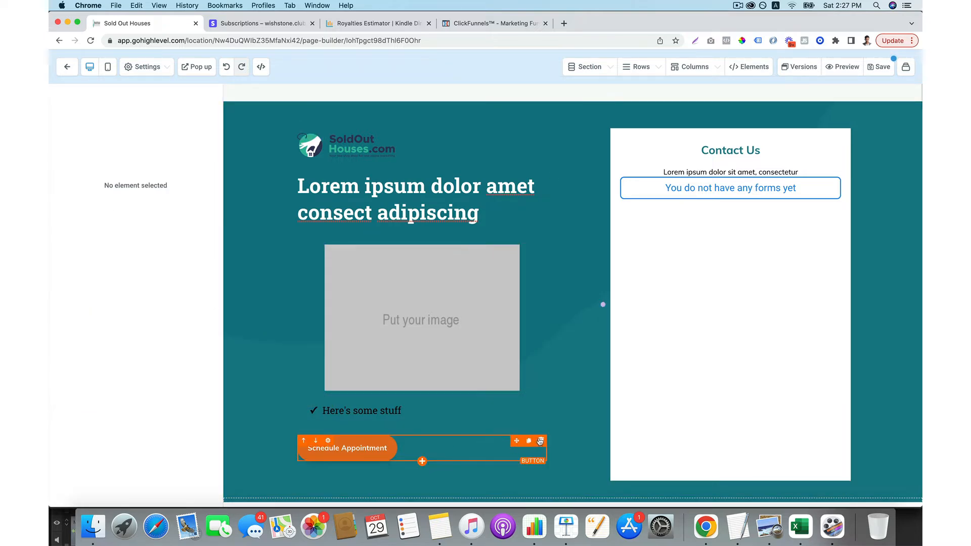
left_click(540, 442)
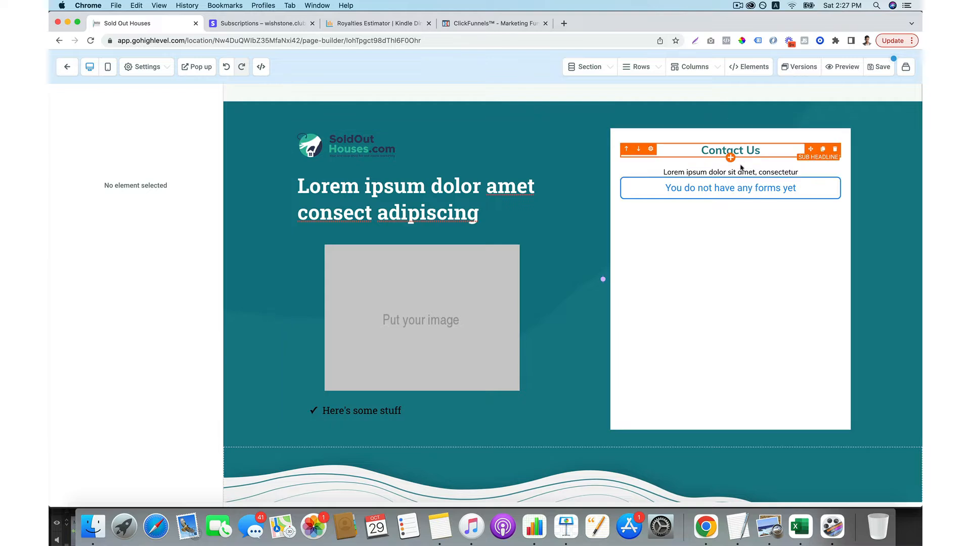
- Replace the Contact Us sub headline with "Download Your Free Buyer Guide Now"
left_click(755, 150)
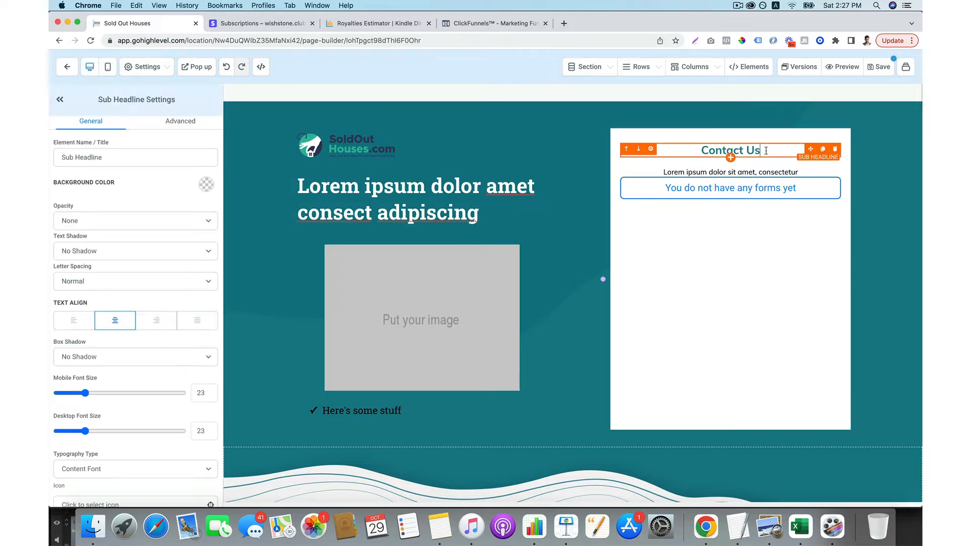
left_click(728, 191)
left_click(736, 151)
triple_click(737, 151)
type("Down")
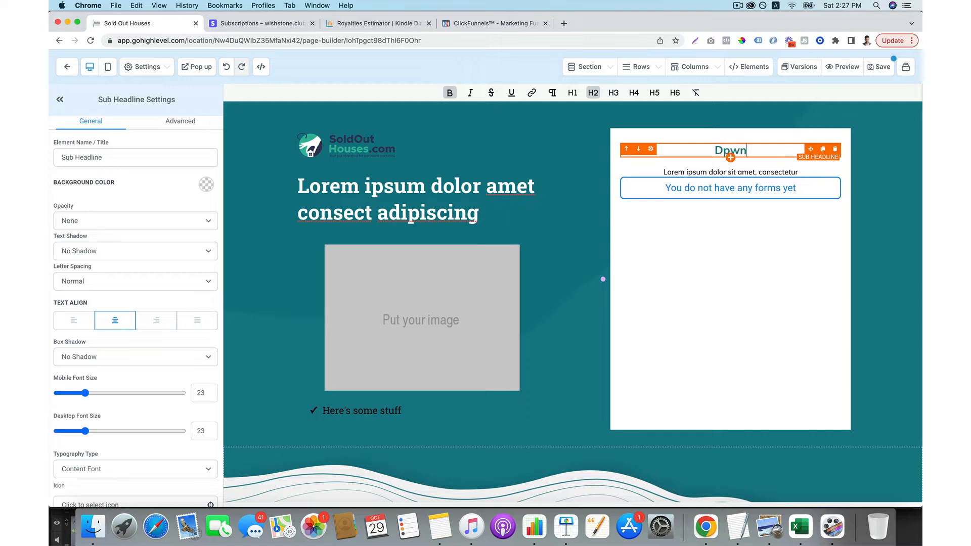
key("BackSpace")
key("BackSpace")
type("ownload Your")
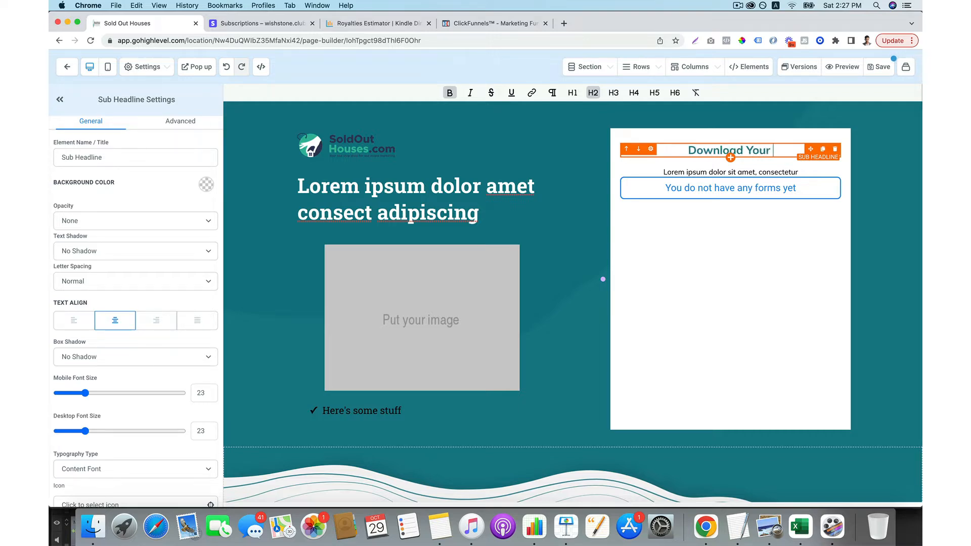
type(" Free Bu")
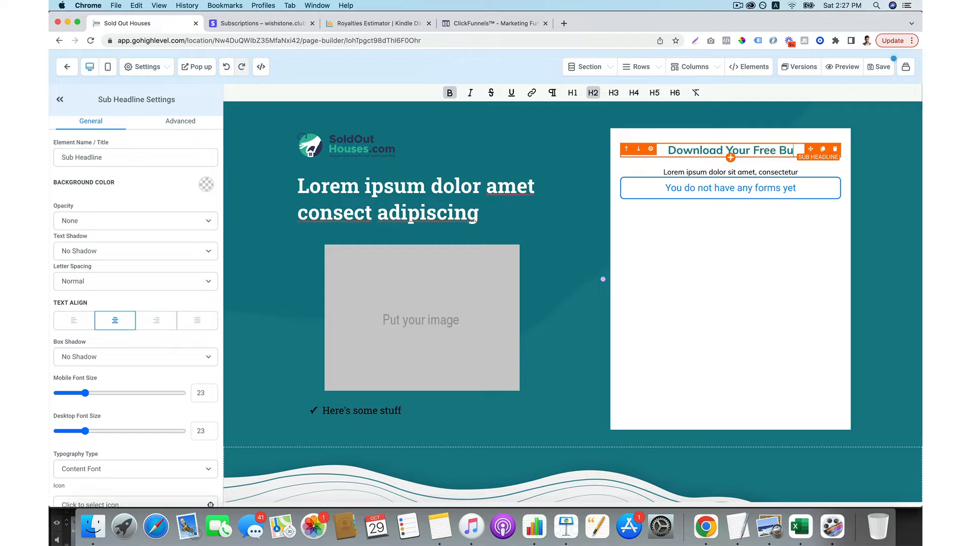
type("yer Guide Now")
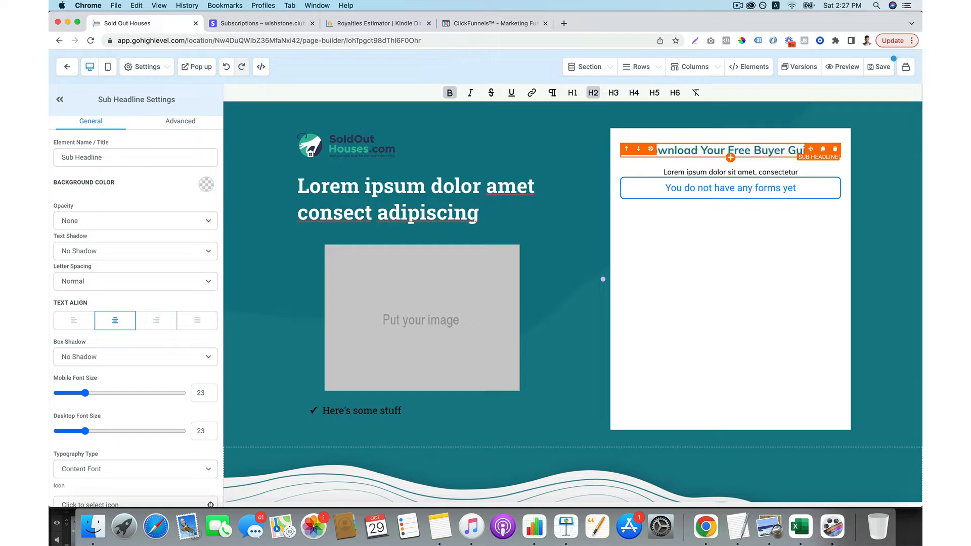
- Replace the paragraph above the form with "Just Leave Your Best Email Address Below And Te Buyer Guide Will be Sent Into Your Inbox"
triple_click(763, 173)
type("Y")
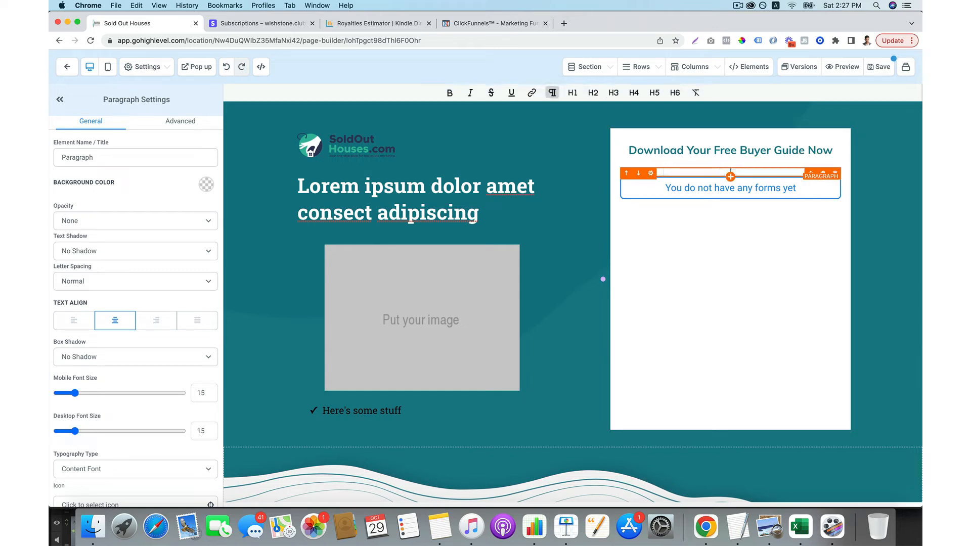
type("ust Leave Your Best Email Addres")
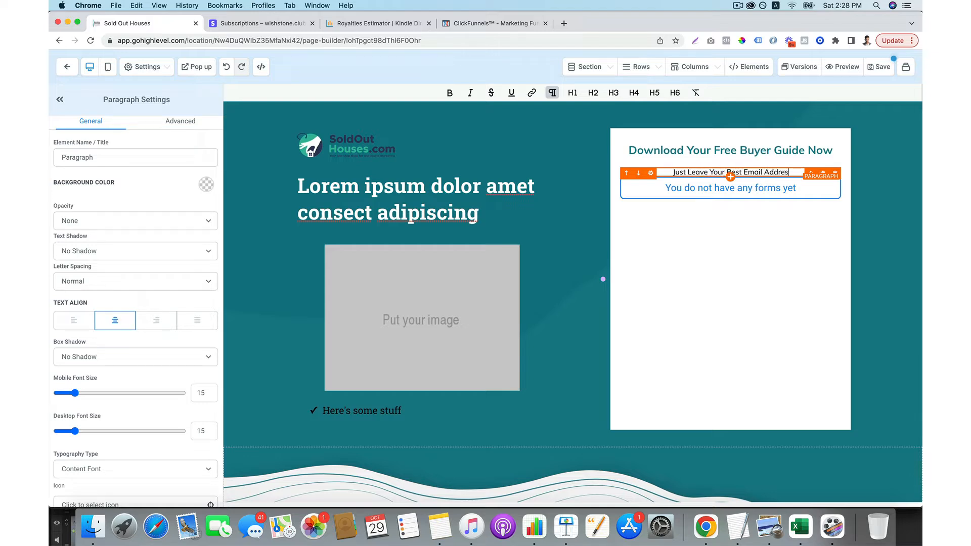
type("s Below An")
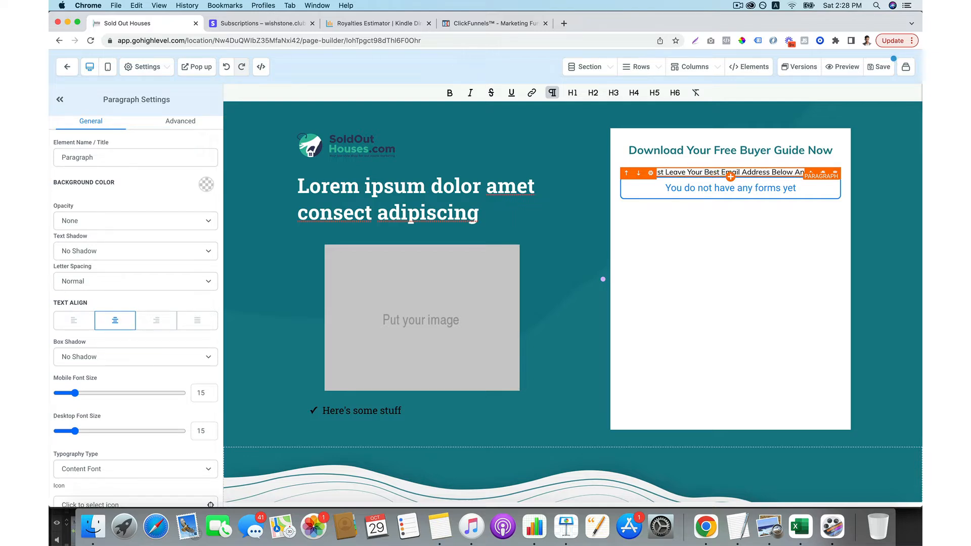
type("d Te")
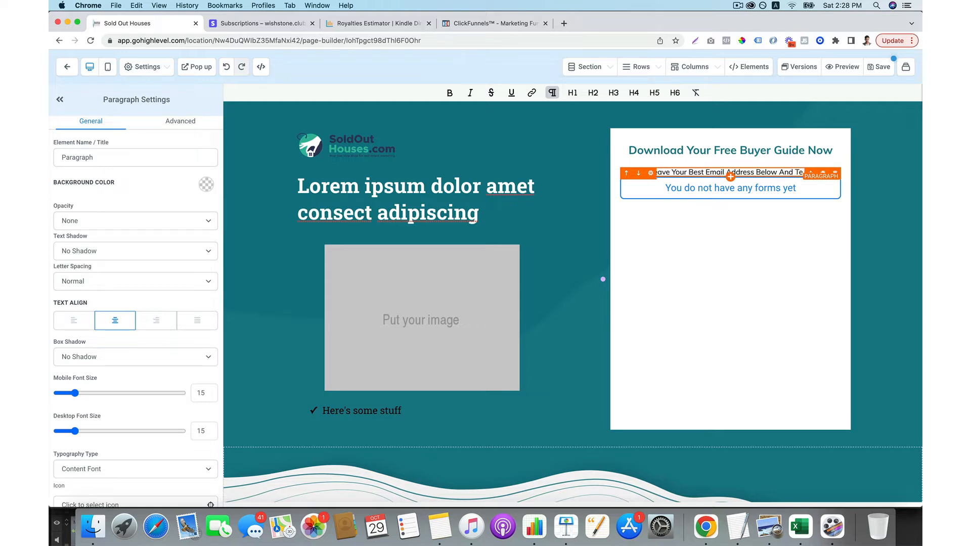
type(" Buyer Guide W")
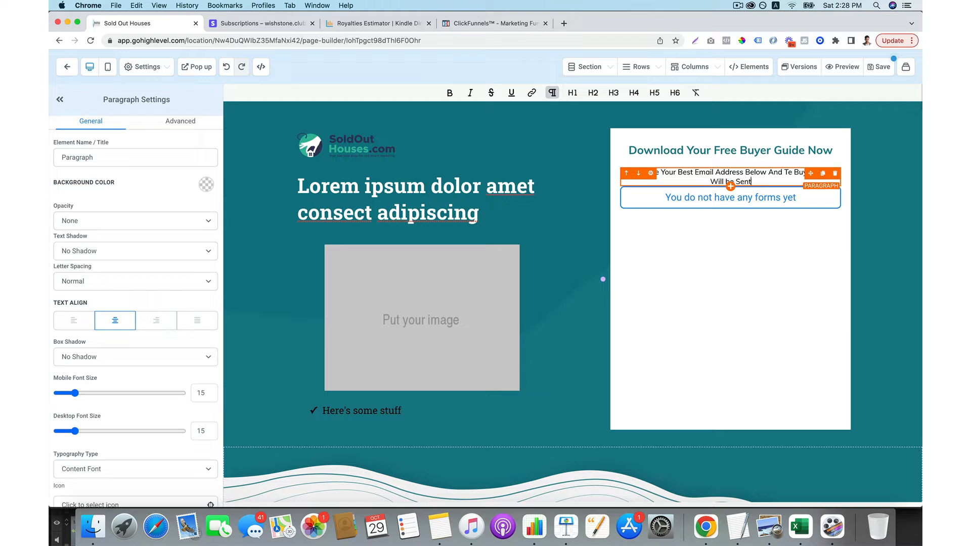
type("ill be Sent Into Your Ino")
key("BackSpace")
type("box")
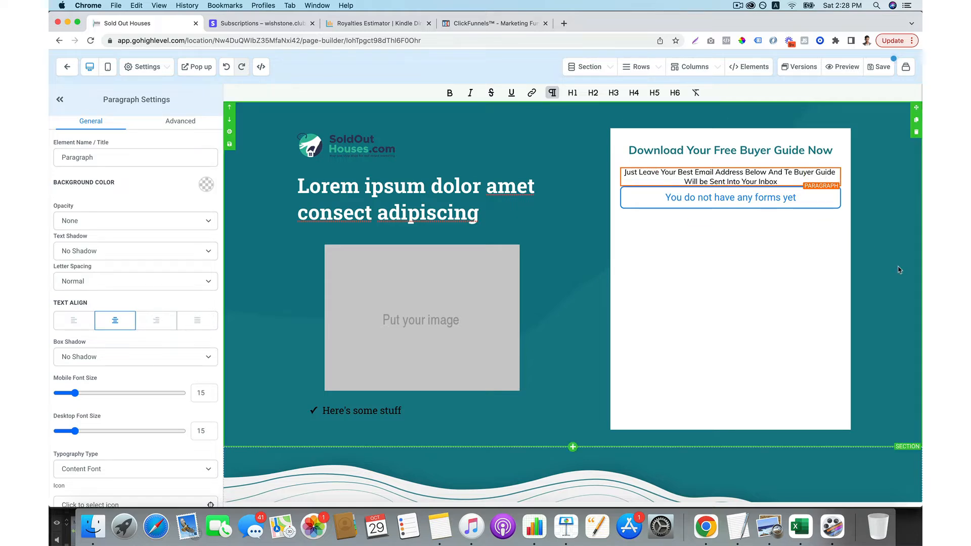
left_click(819, 260)
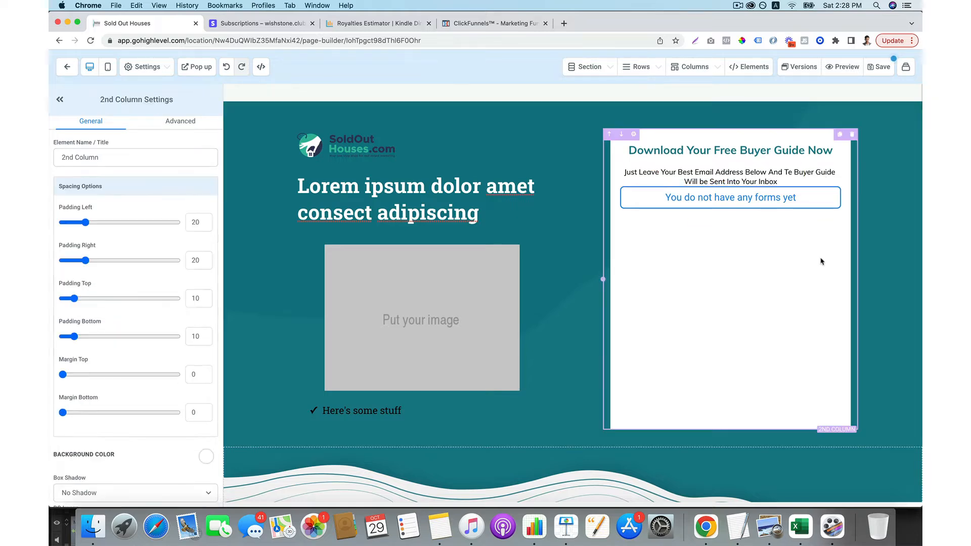
- Replace the placeholder hero headline with "Get The Ultimate Home Buying Guide In NY"
left_click(463, 189)
key("ctrl+a")
type("G")
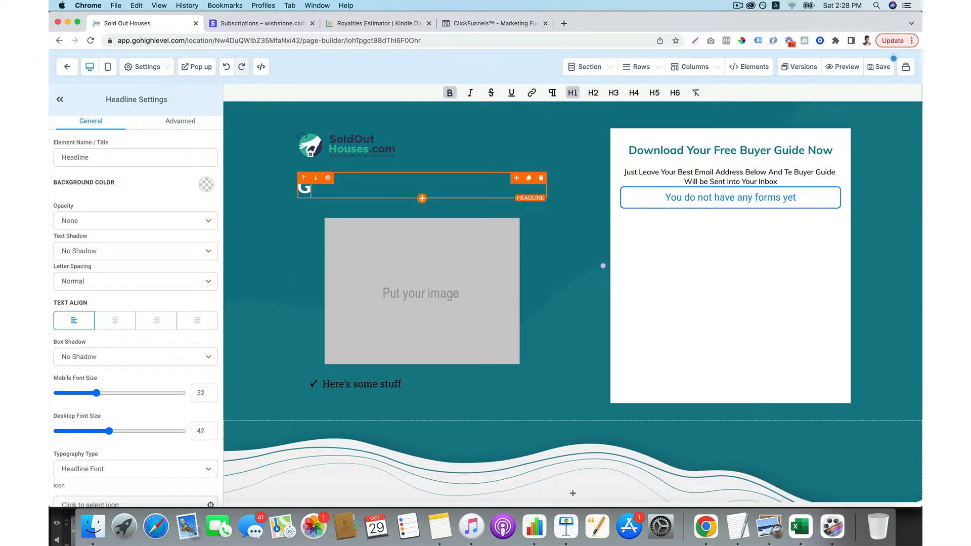
type("et Th")
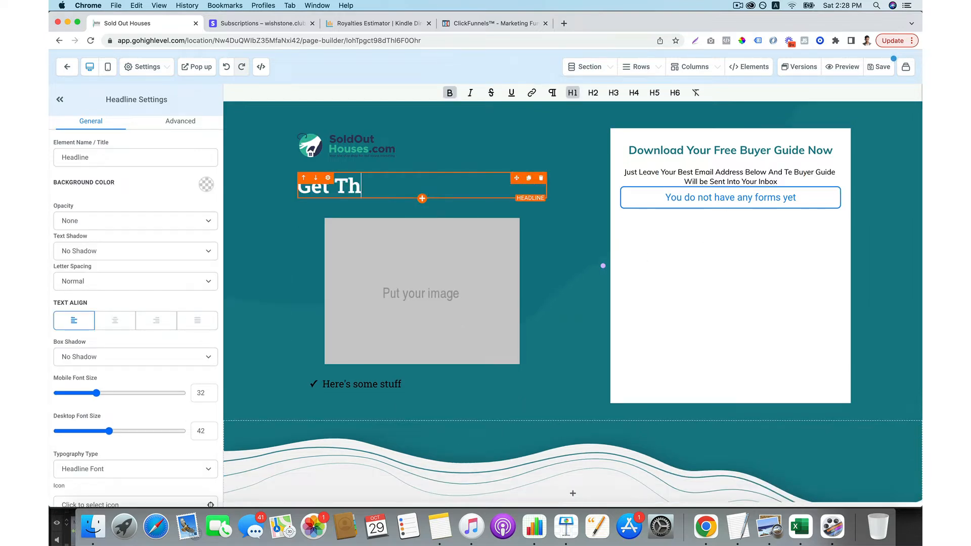
type("e Ultimate Bu")
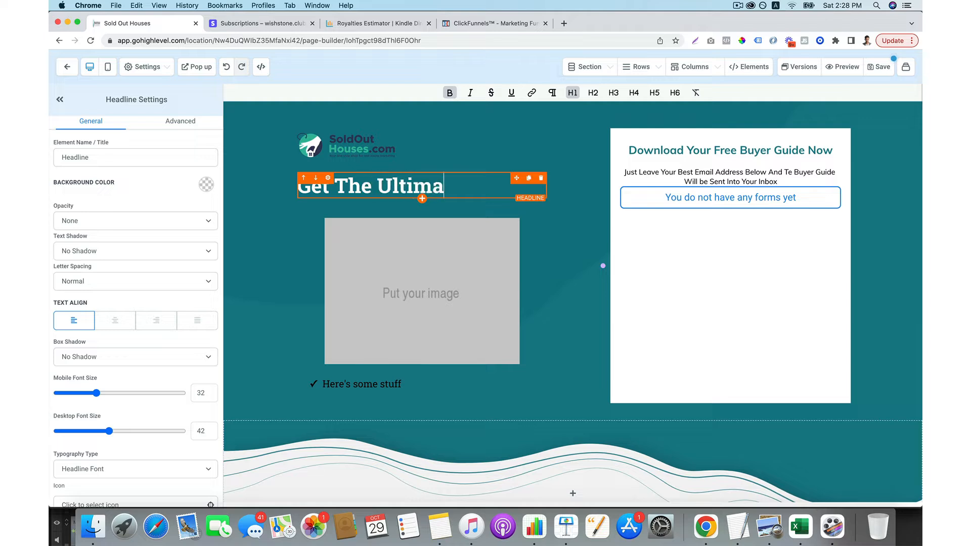
key("BackSpace")
key("BackSpace")
type("Home Buying ")
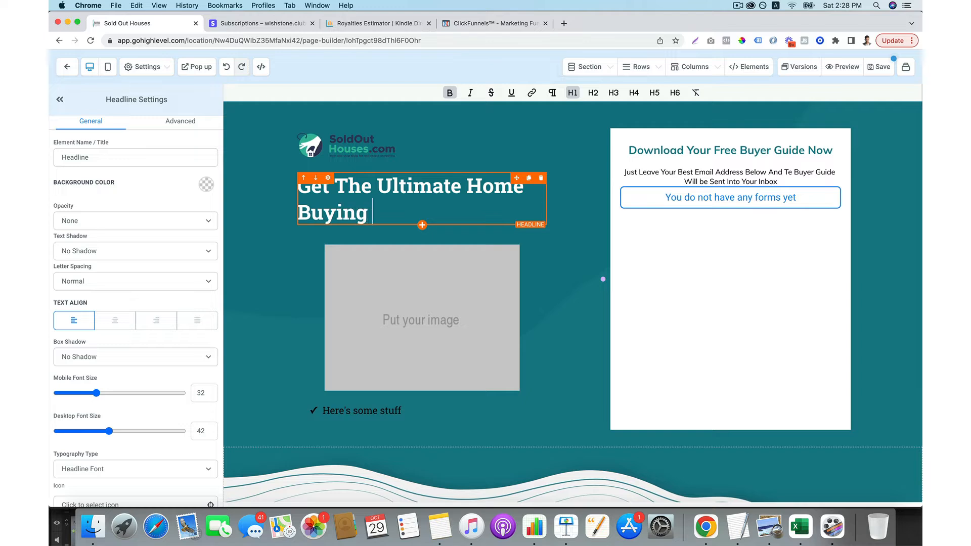
type("Guide In ")
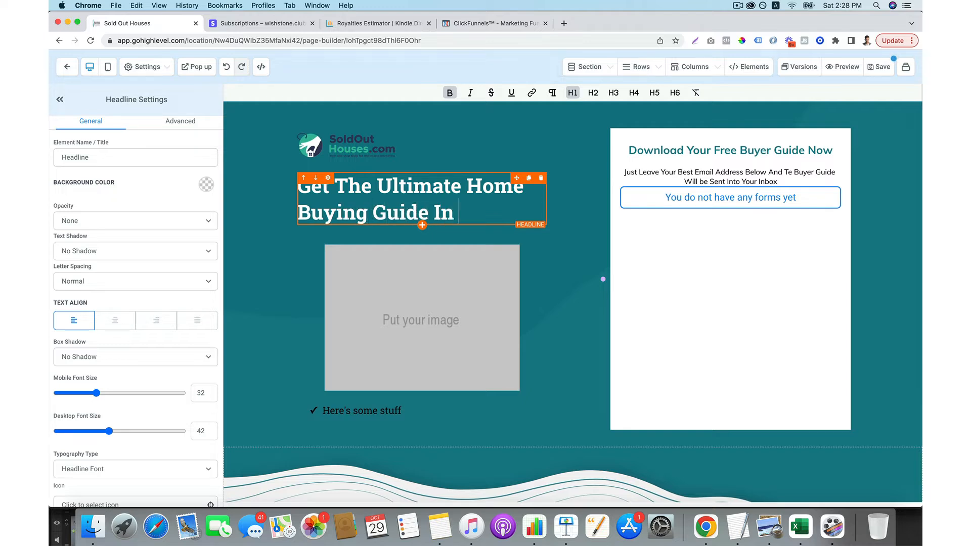
type("NY")
left_click(589, 296)
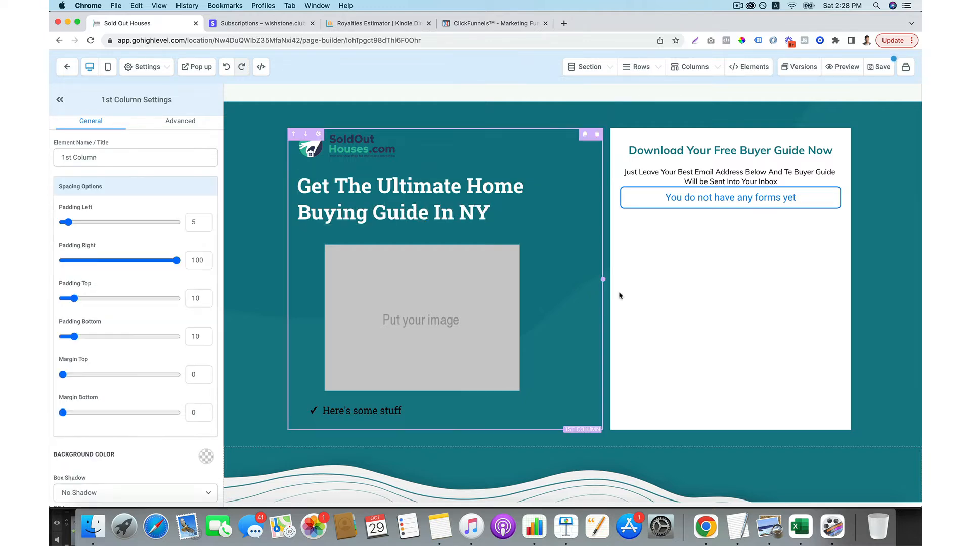
- Upload Realtor-Home-Buyer-Guide-Template-1-.png to the media library and use it in the image placeholder below the headline
left_click(445, 269)
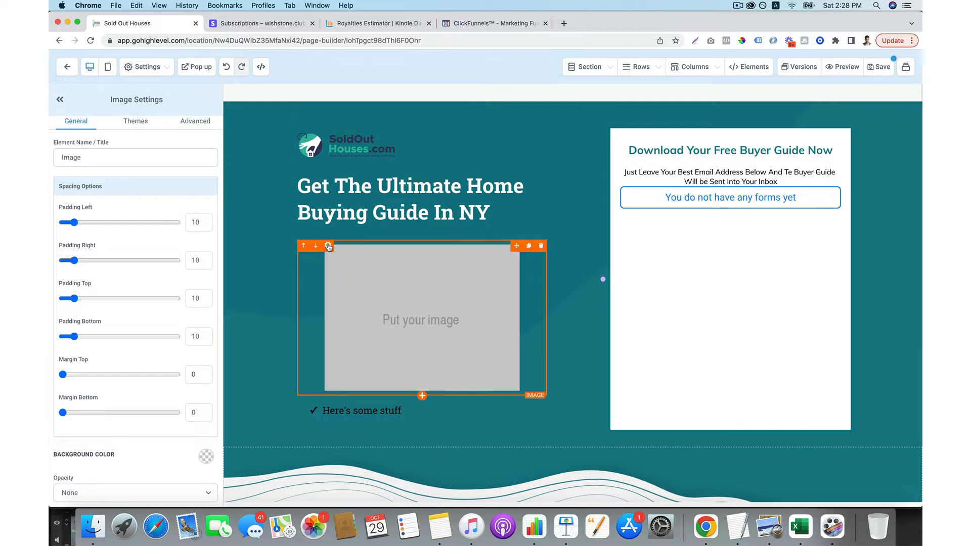
scroll(167, 277, "down", 5)
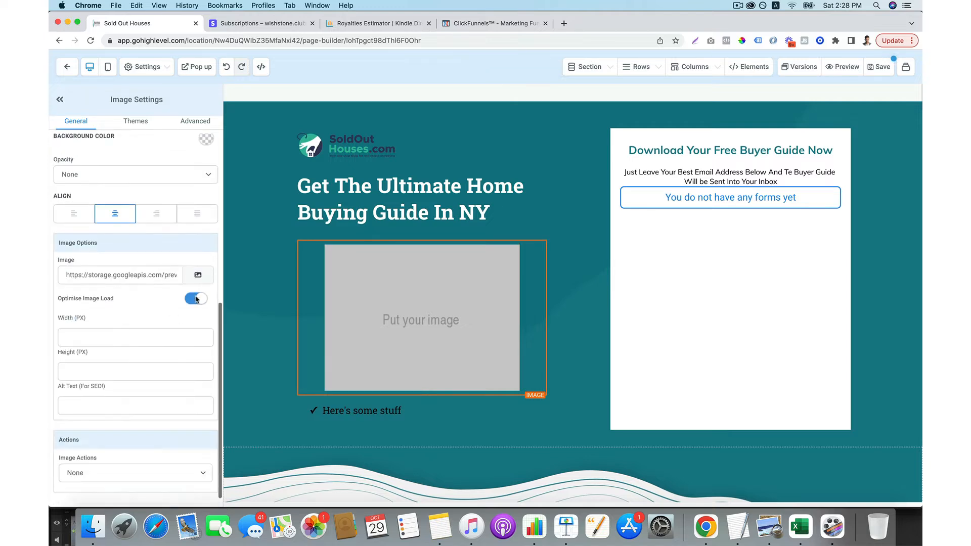
left_click(199, 275)
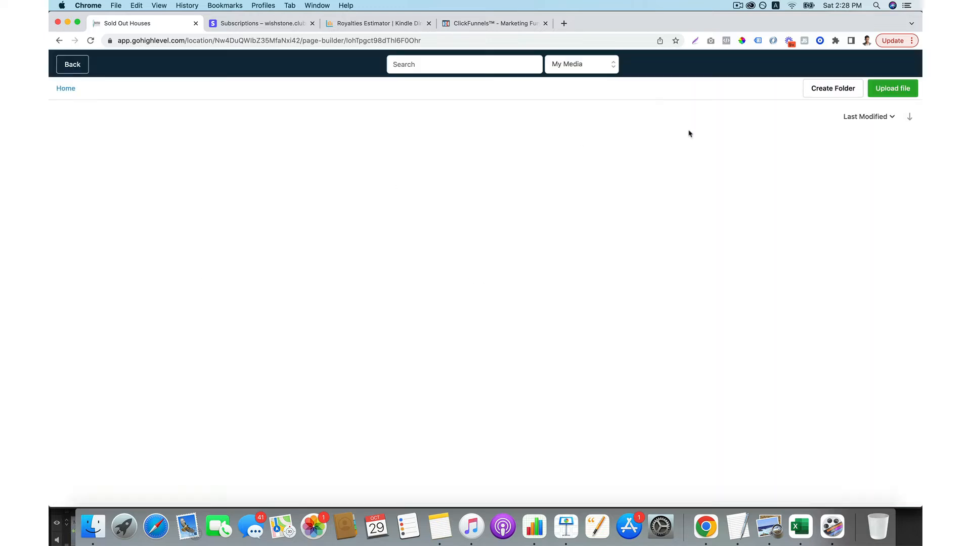
left_click(884, 93)
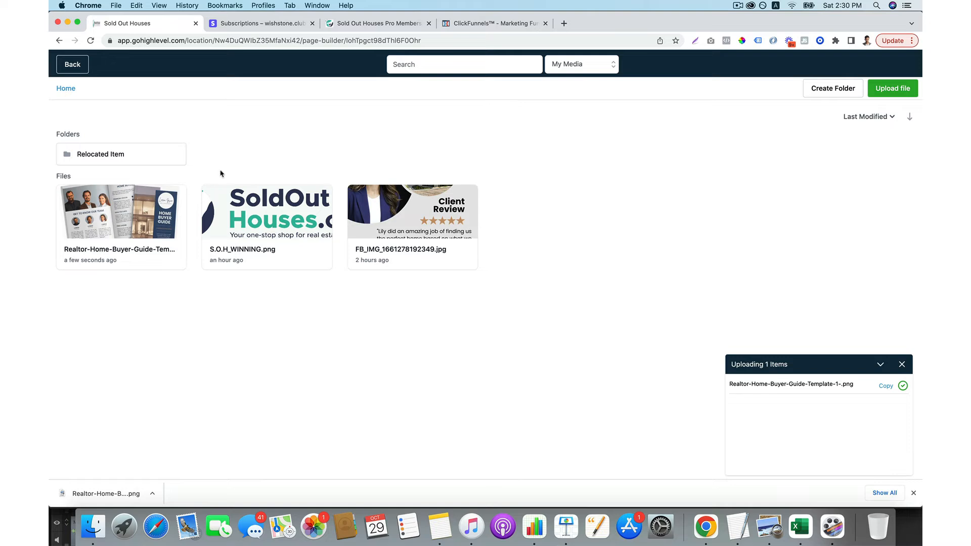
left_click(121, 211)
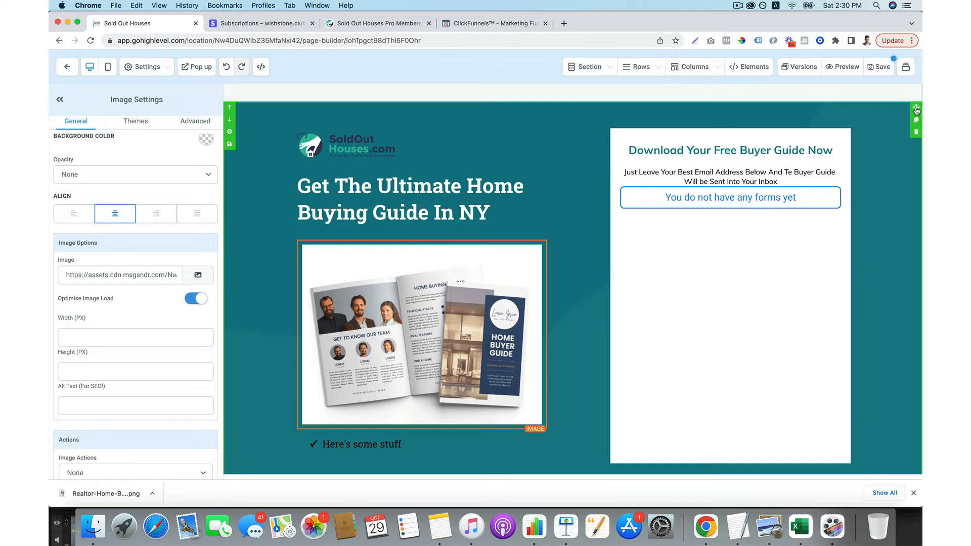
- Set the hero section's background color to white and remove its background image
left_click(916, 109)
left_click(206, 266)
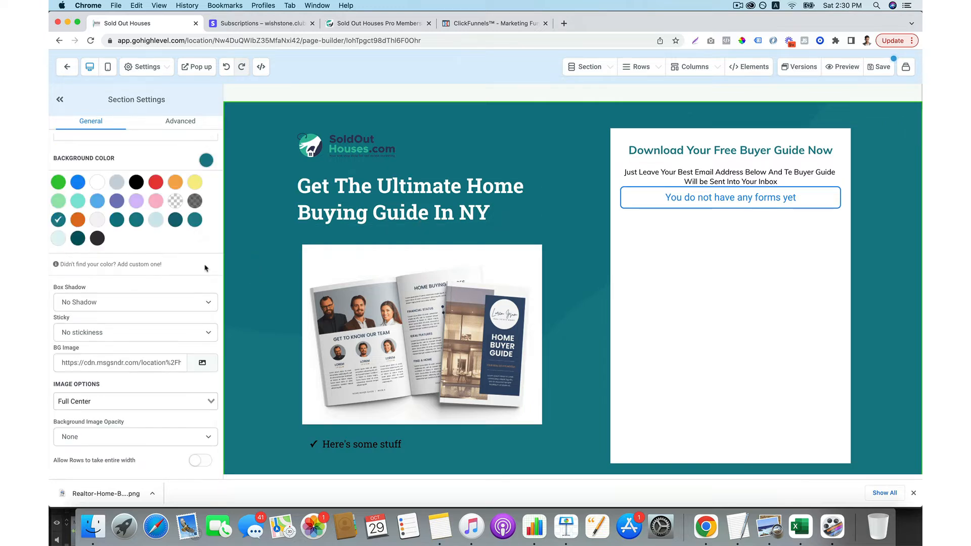
left_click(103, 187)
left_click(172, 362)
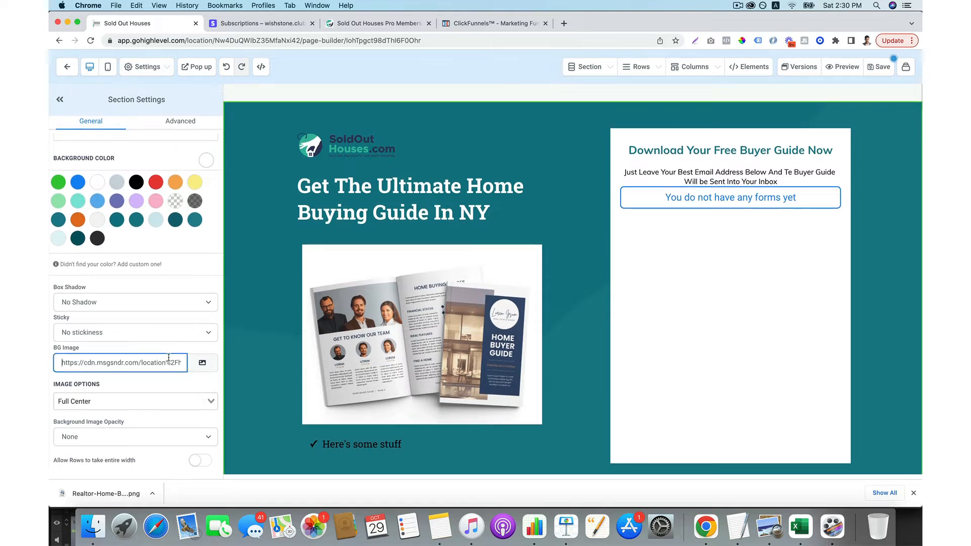
key("super+a")
key("BackSpace")
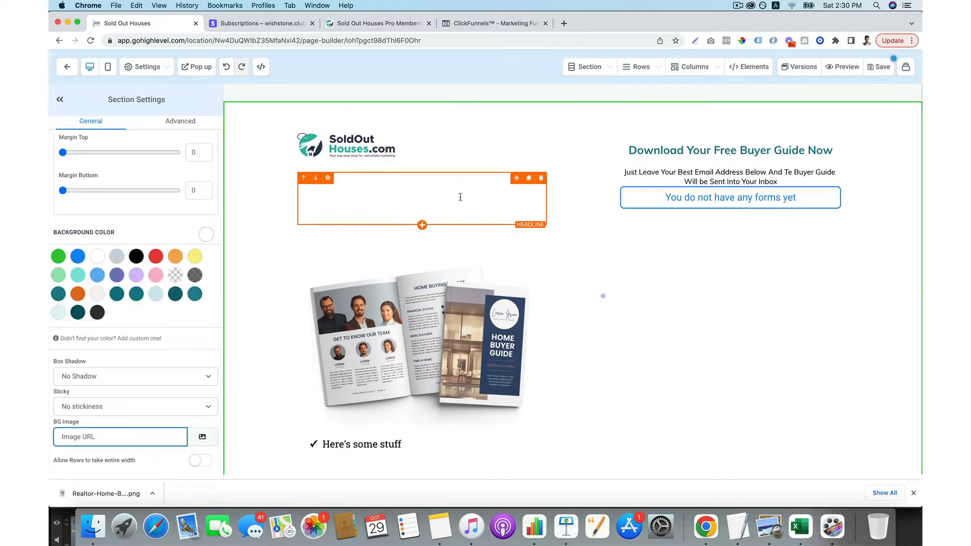
- Set both the text color and the bold text color of the hero headline to teal
left_click(388, 197)
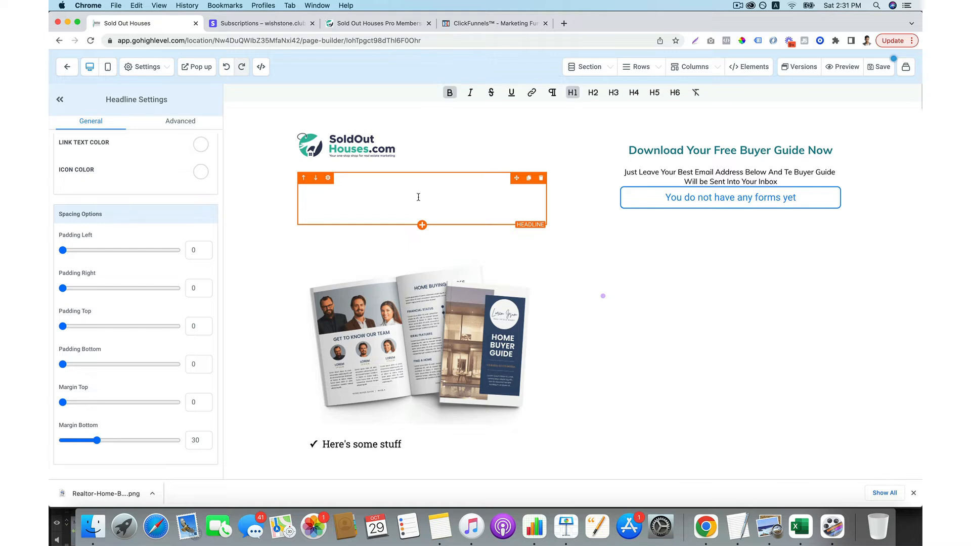
key("super+a")
scroll(102, 188, "up", 10)
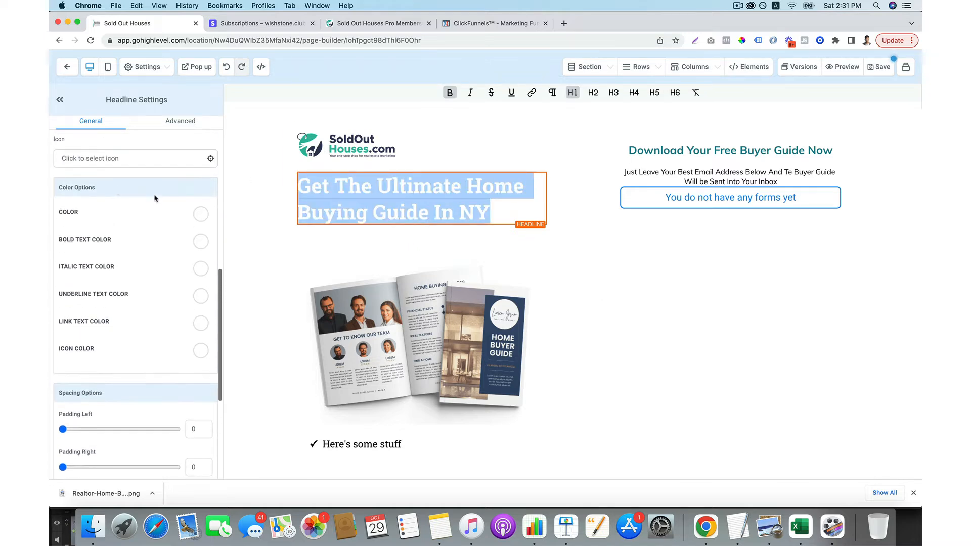
left_click(201, 214)
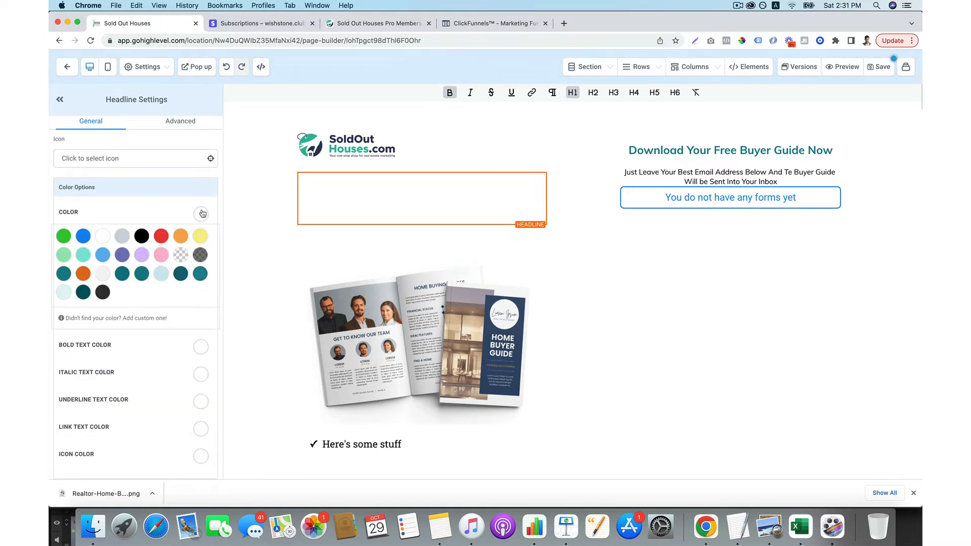
left_click(63, 273)
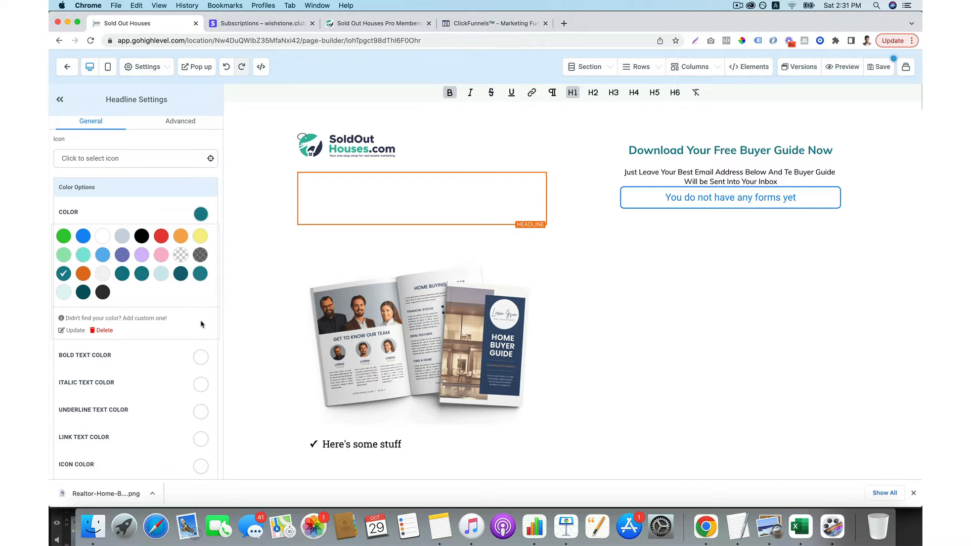
left_click(200, 359)
left_click(63, 416)
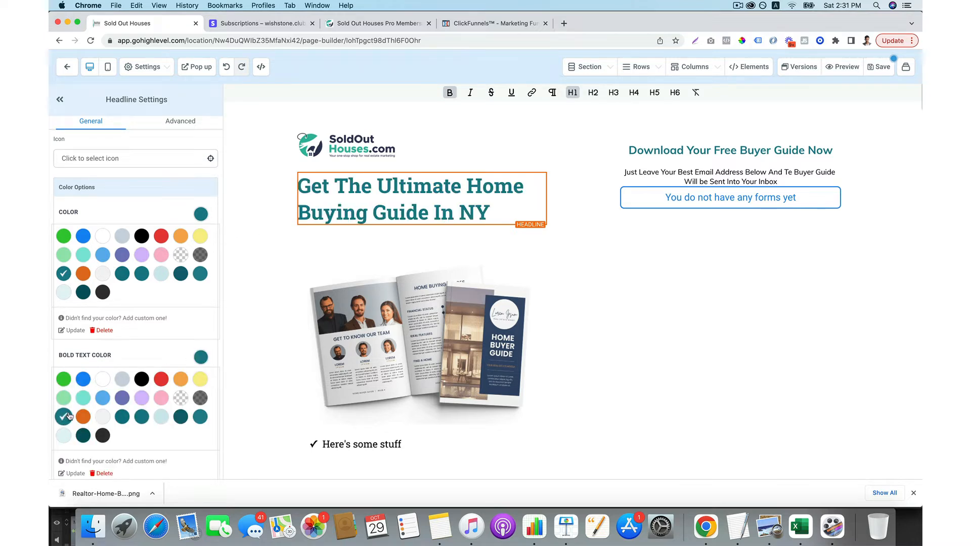
left_click(287, 323)
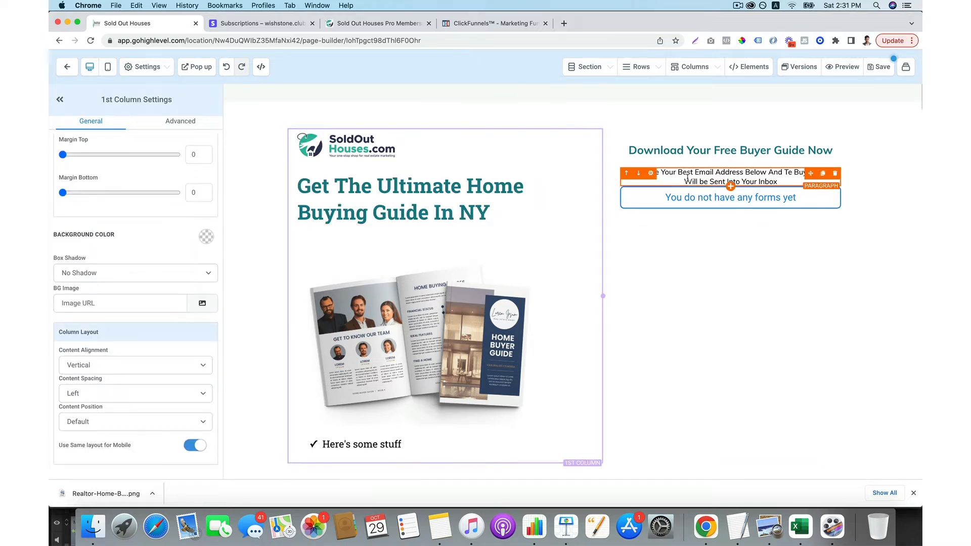
- Try other alignments on the home buyer guide image and return it to center alignment
left_click(455, 314)
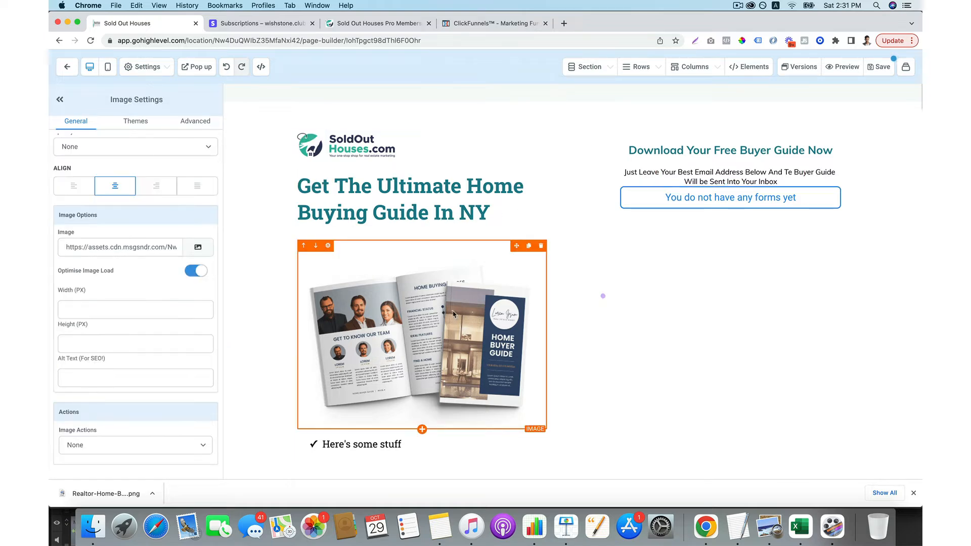
left_click(151, 192)
left_click(196, 188)
left_click(156, 188)
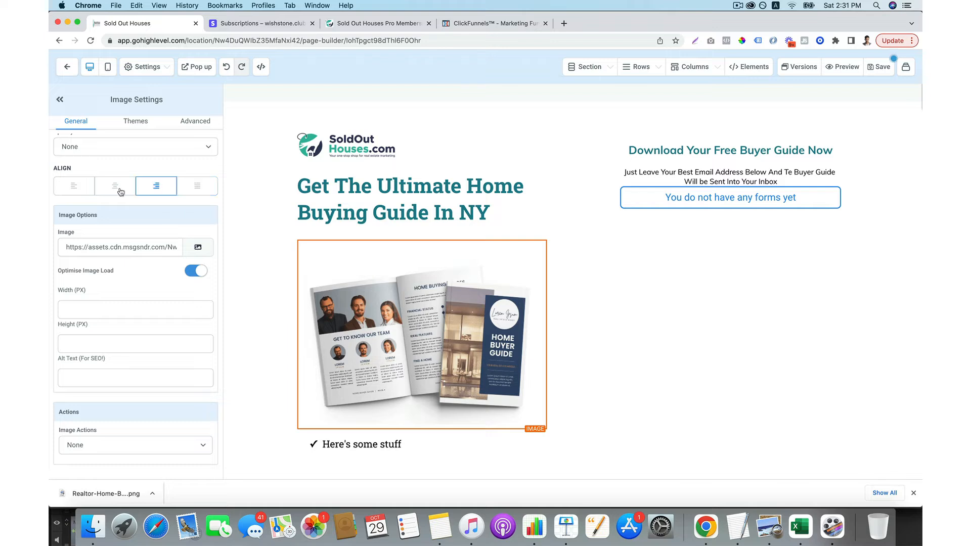
left_click(121, 191)
- Add an empty second item to the bullet list below the "Here's some stuff" item
left_click(410, 444)
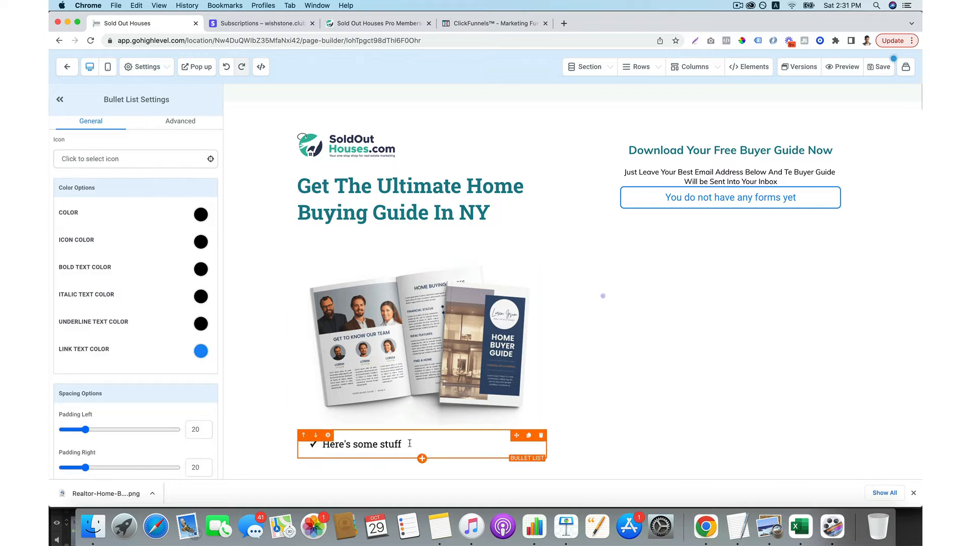
key("Return")
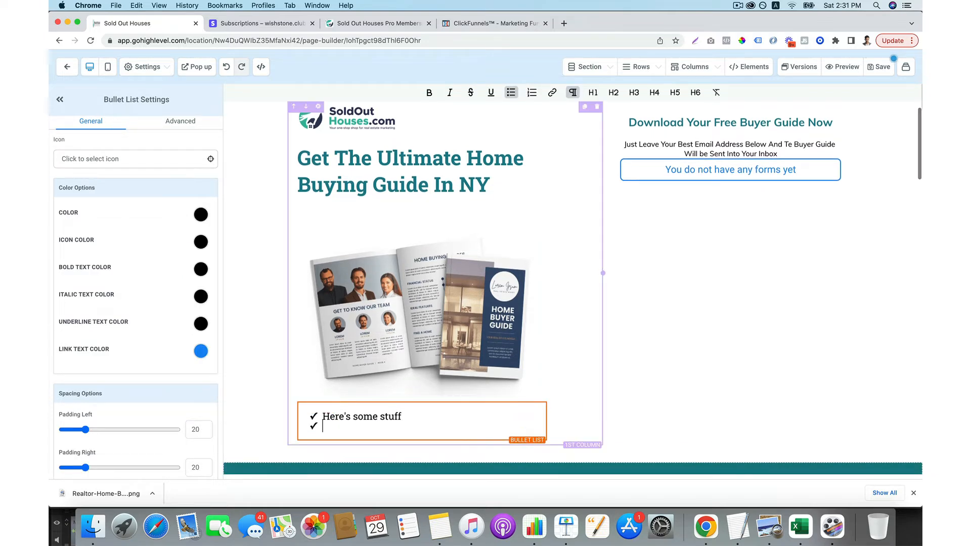
left_click(698, 197)
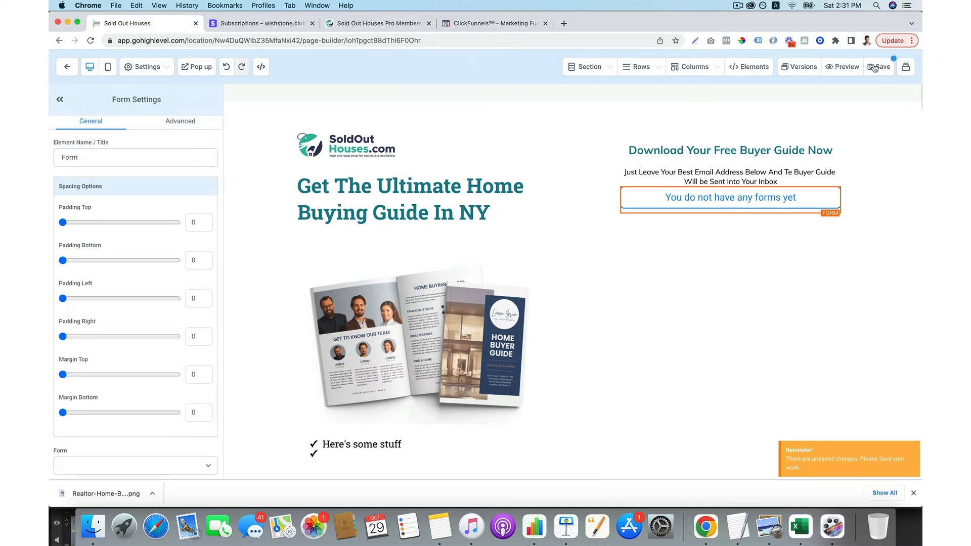
- Save the page, entering "optin page" as the SEO title and "opt" as the SEO description
left_click(879, 67)
left_click(791, 157)
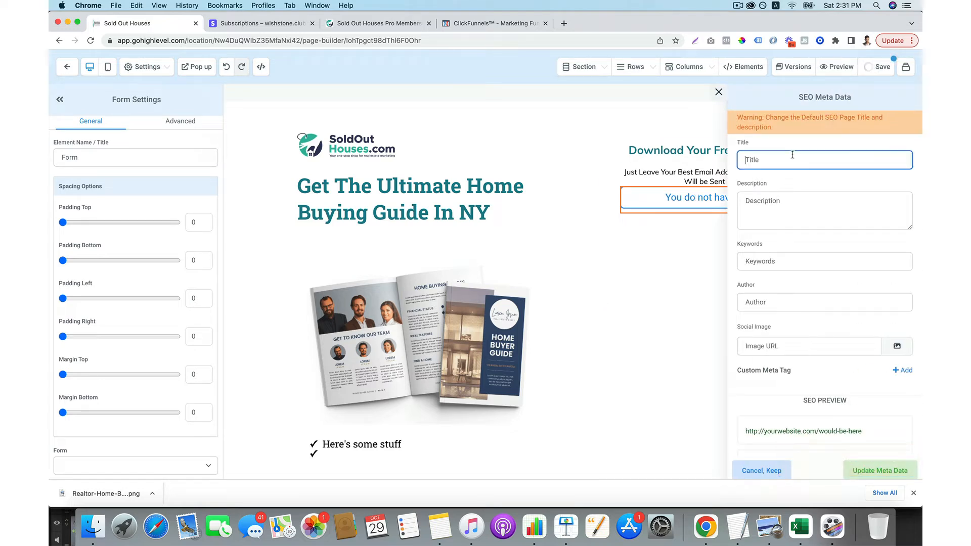
type("optin pag")
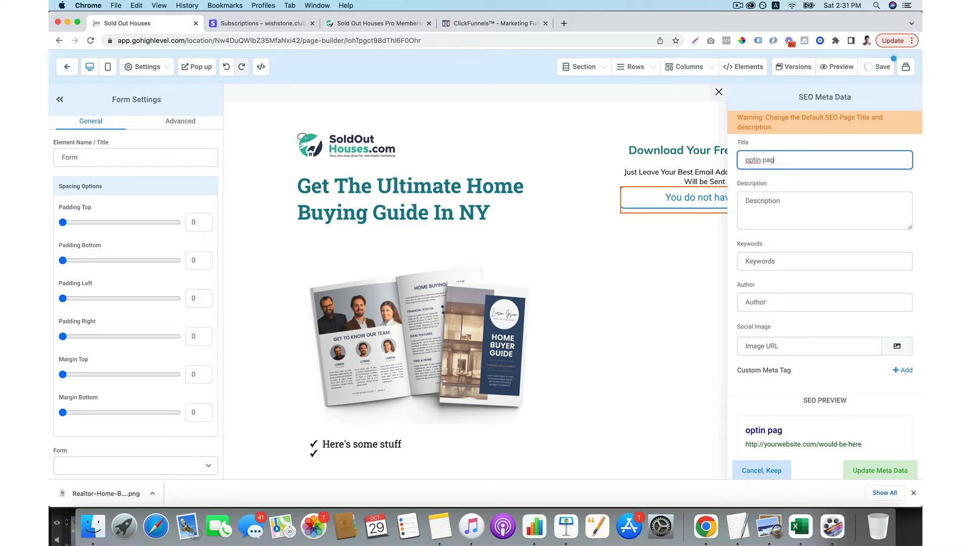
type("e")
left_click(790, 195)
type("opt")
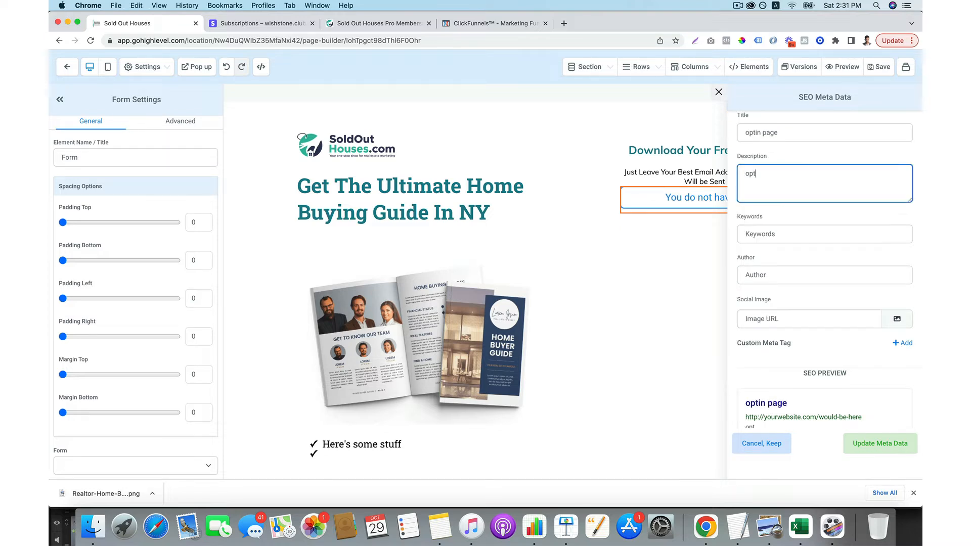
left_click(665, 260)
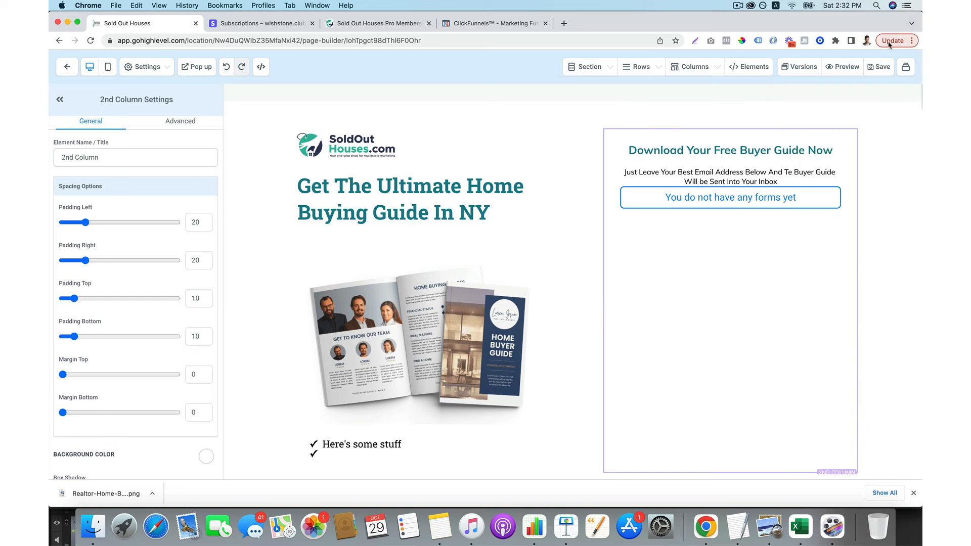
left_click(883, 73)
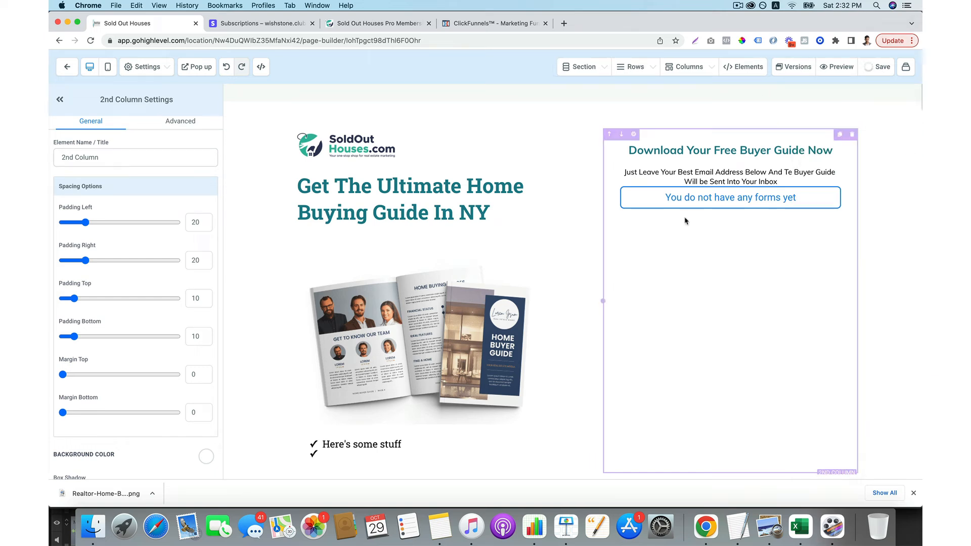
- Assign Form 10 to the form element below the "Download Your Free Buyer Guide Now" text
left_click(727, 199)
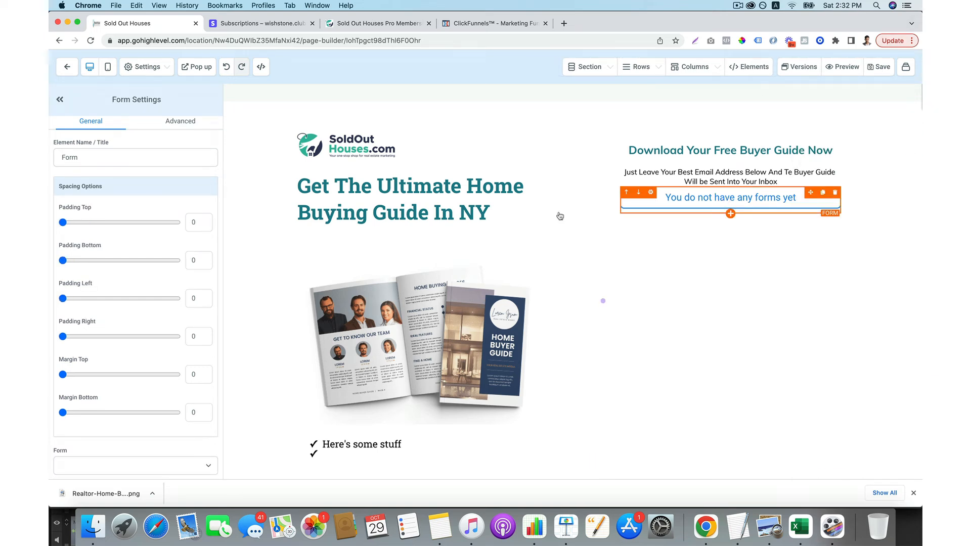
scroll(117, 321, "down", 5)
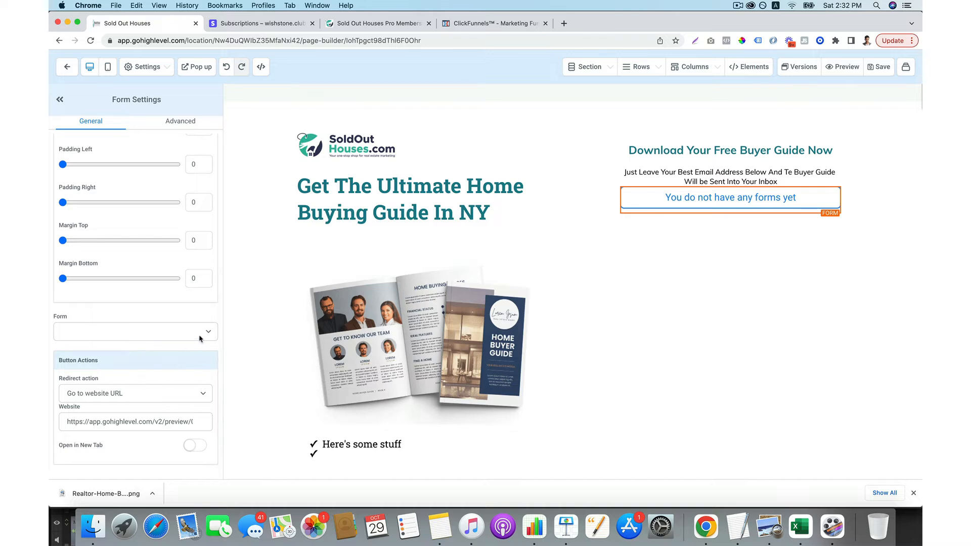
left_click(199, 338)
left_click(191, 341)
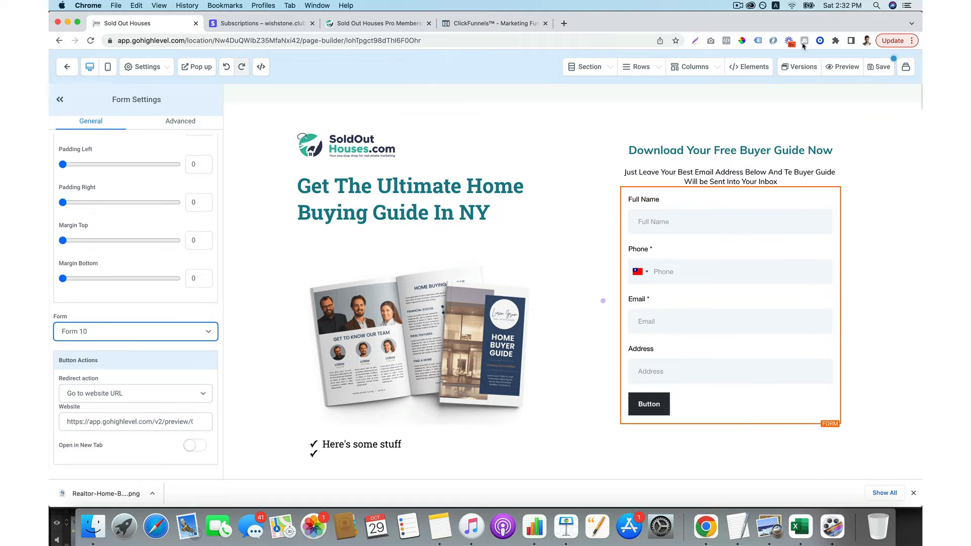
- Save the page, preview it in the browser, and return to the page editor
left_click(874, 65)
left_click(838, 67)
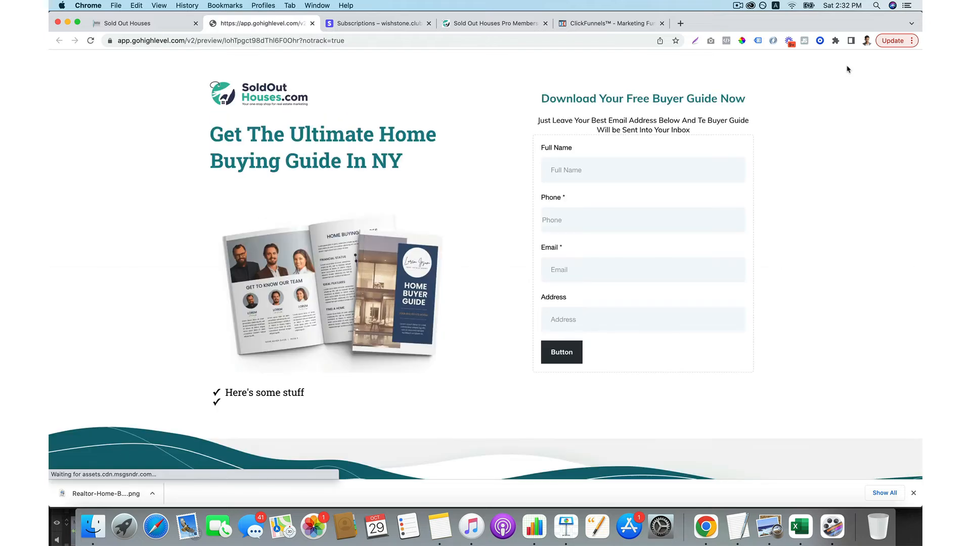
left_click(162, 23)
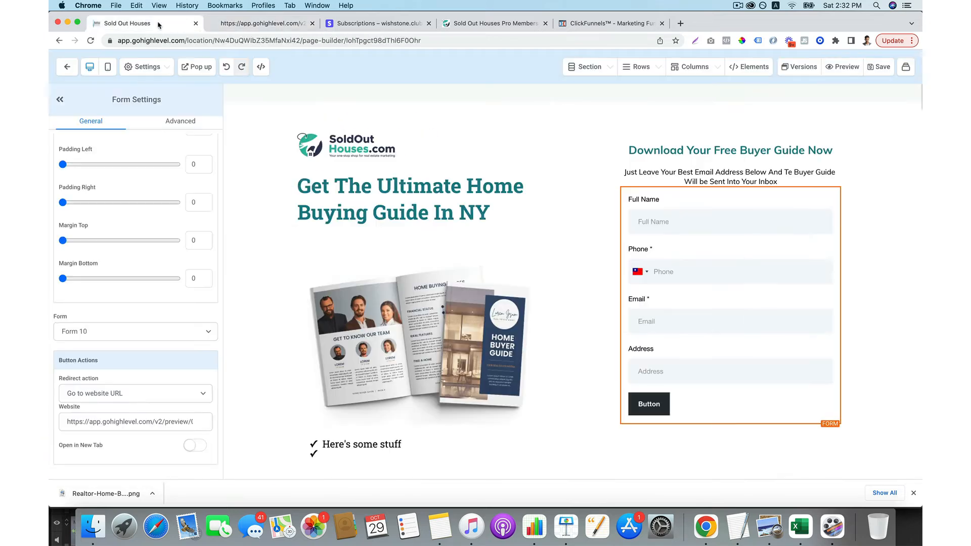
- Leave the page editor and create a new blank form in the form builder
left_click(66, 74)
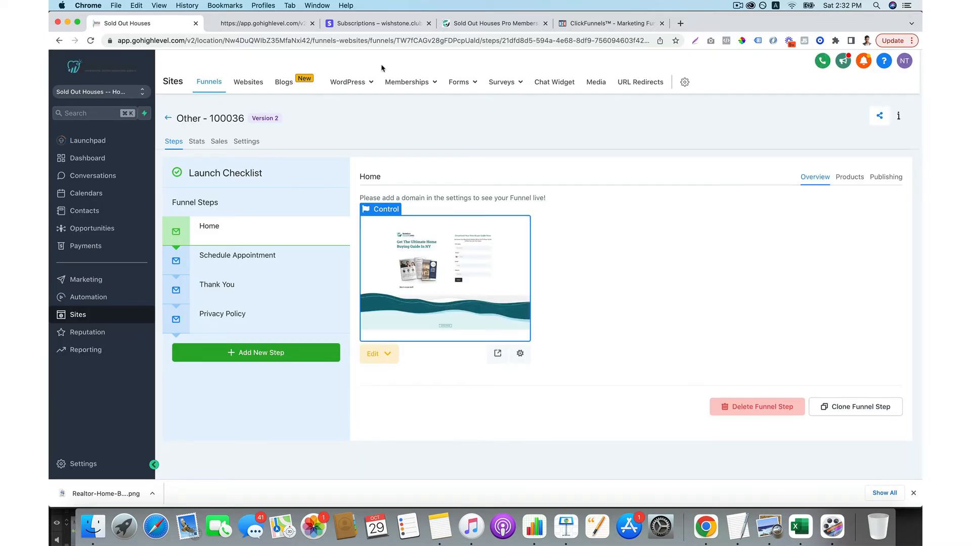
mouse_move(457, 81)
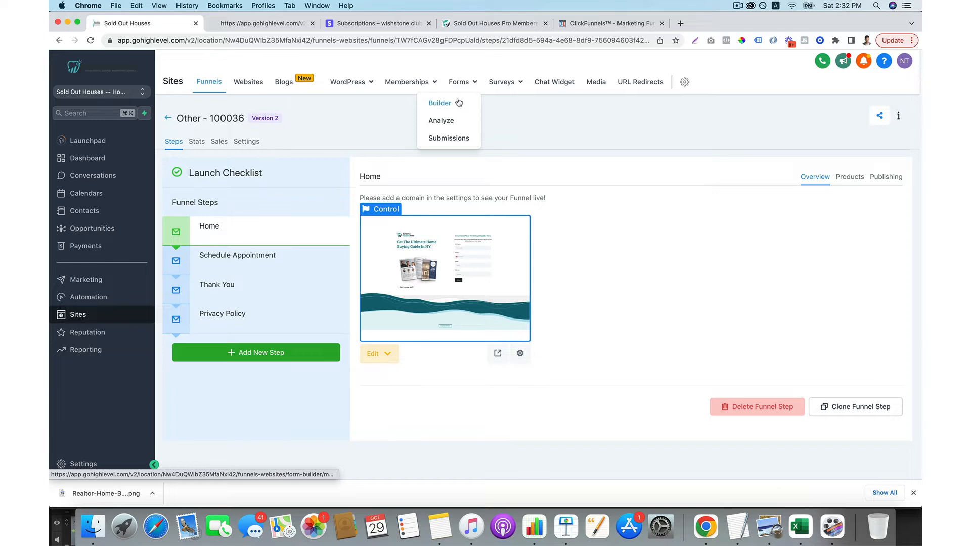
left_click(459, 103)
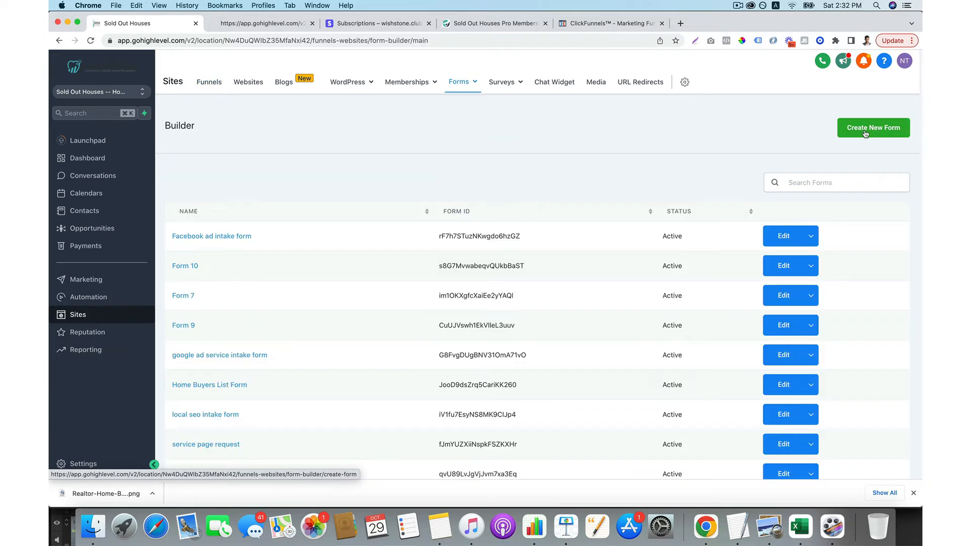
left_click(888, 135)
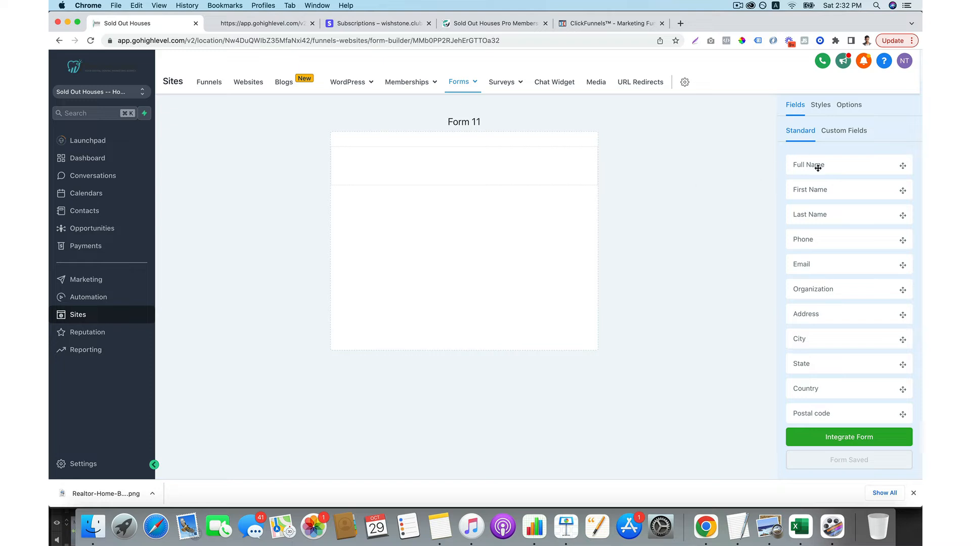
- Add Full Name, Email and Phone fields to the blank form, in that order
left_click_drag(818, 168, 465, 178)
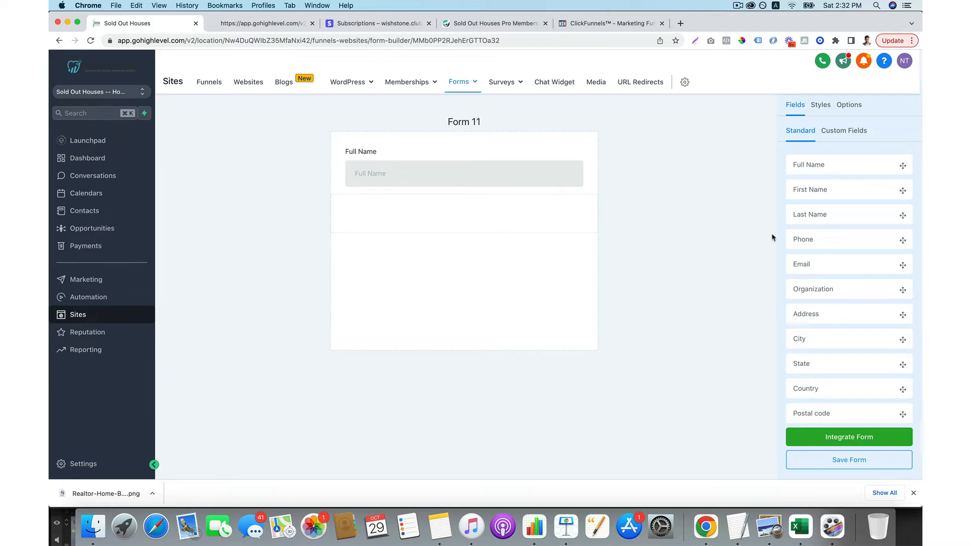
left_click_drag(800, 265, 434, 220)
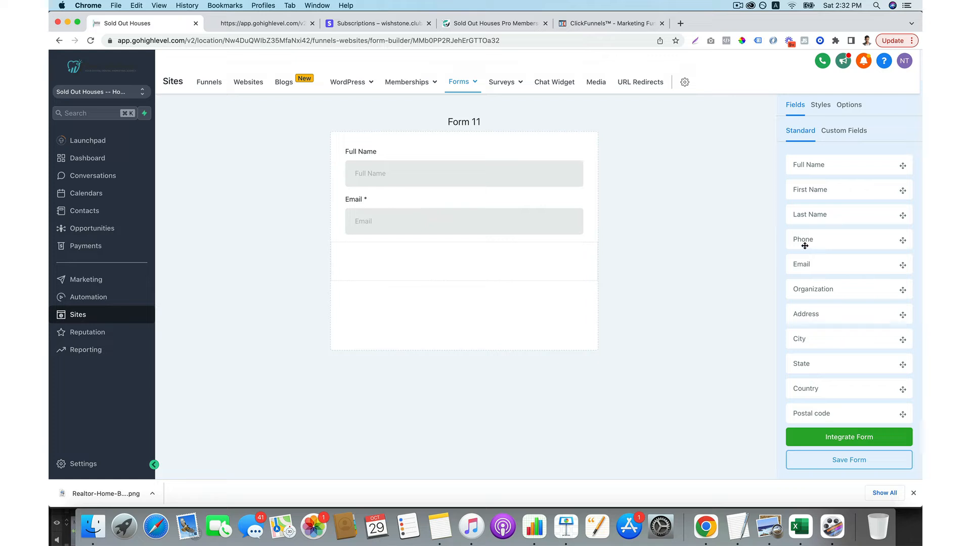
left_click_drag(804, 246, 491, 260)
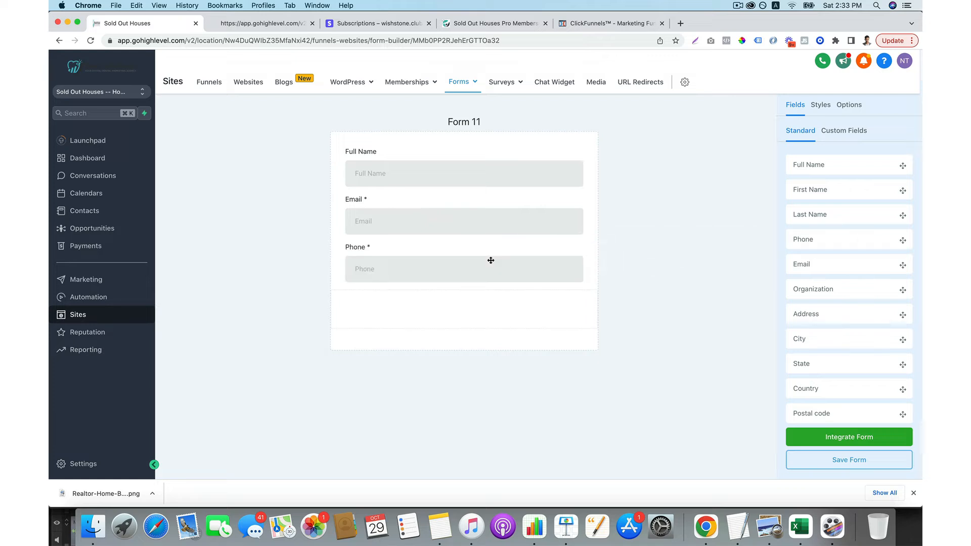
- Add a button element below the Phone field of the form
scroll(820, 335, "down", 2)
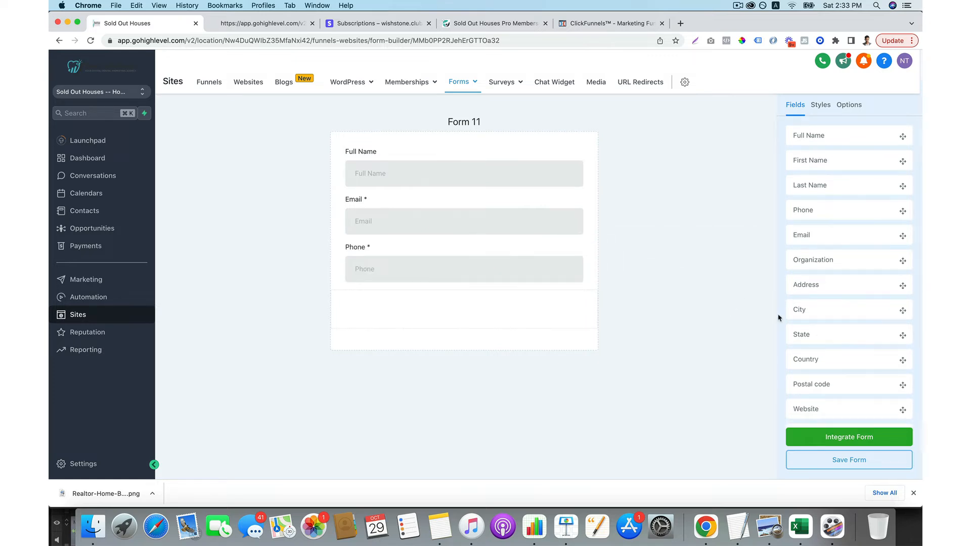
scroll(845, 326, "down", 5)
left_click_drag(824, 395, 476, 310)
- Set the form button's background color to blue #01A8FF and center the button
left_click(476, 310)
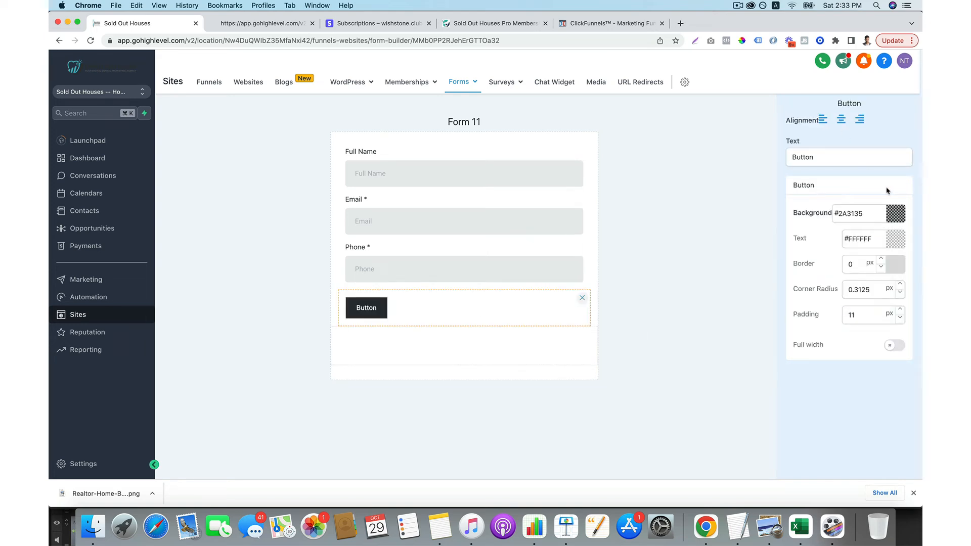
left_click(898, 214)
left_click_drag(828, 259, 906, 216)
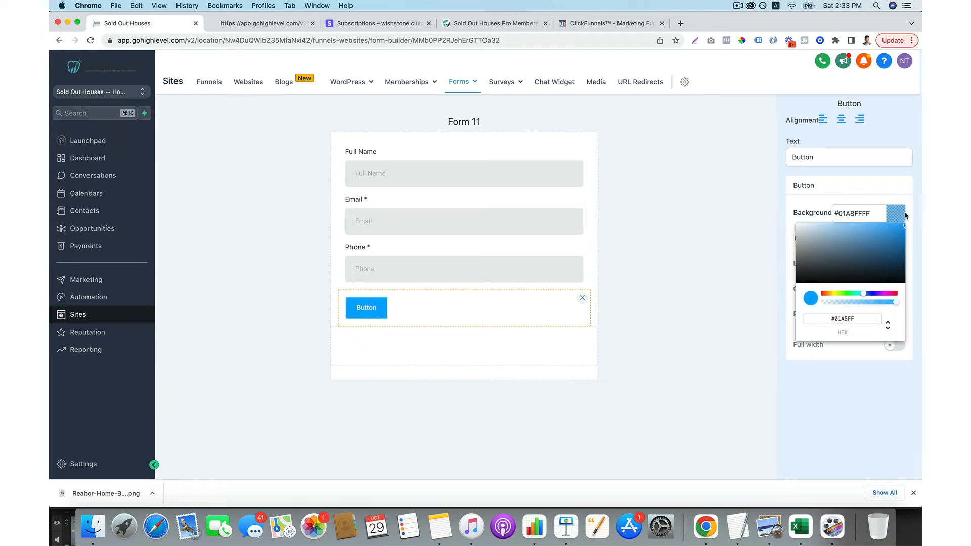
left_click(839, 121)
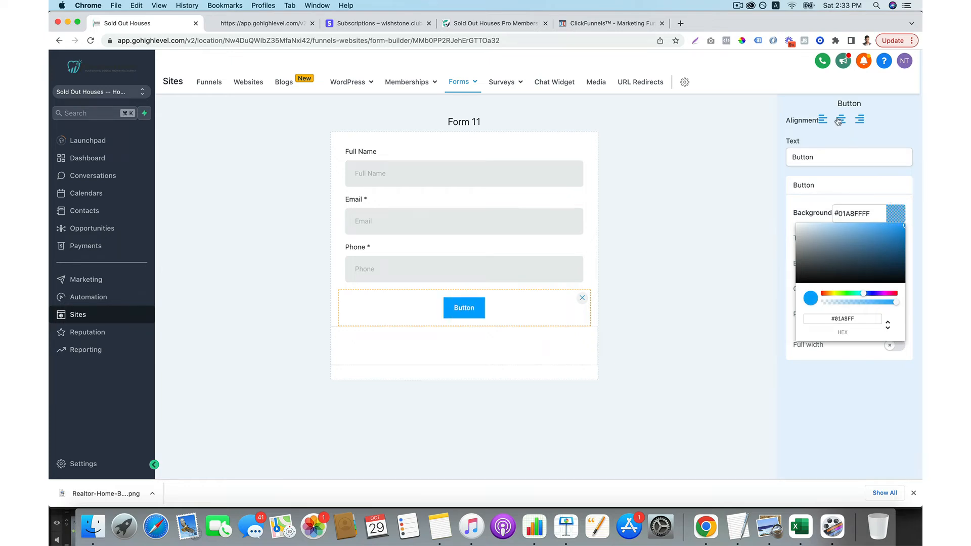
- Change the form button's text to "Yes! I Want The Free Buyer Guide"
left_click(845, 162)
double_click(844, 162)
type("Y")
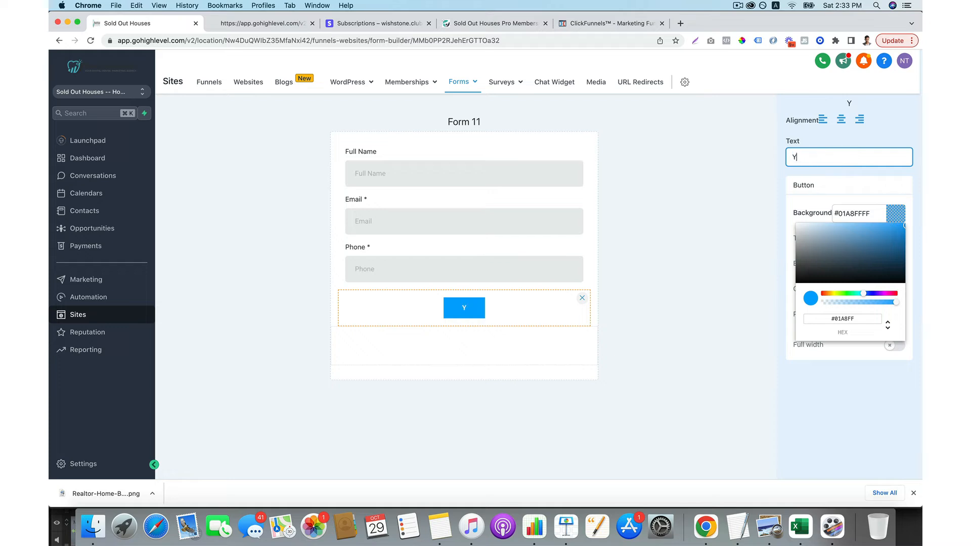
type("es! I Want Th e")
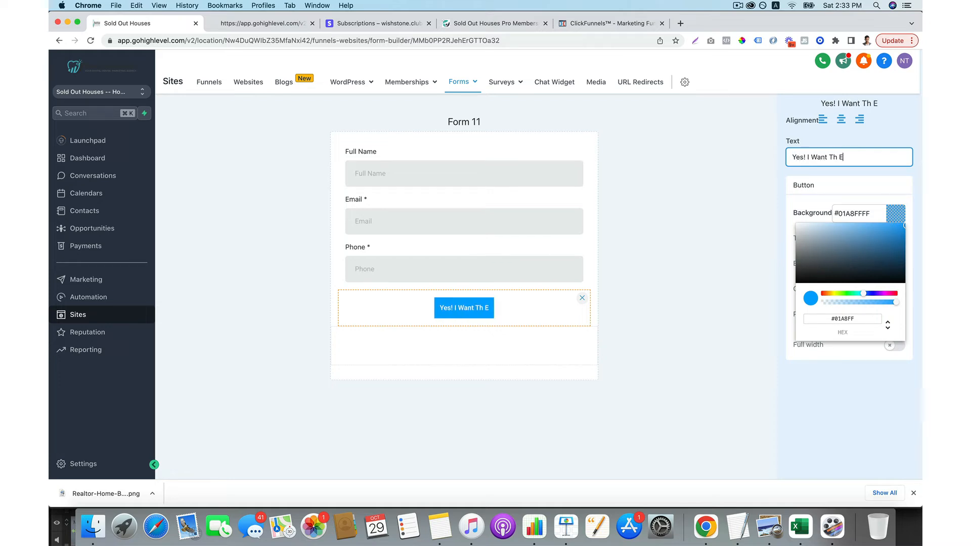
key("BackSpace")
key("BackSpace")
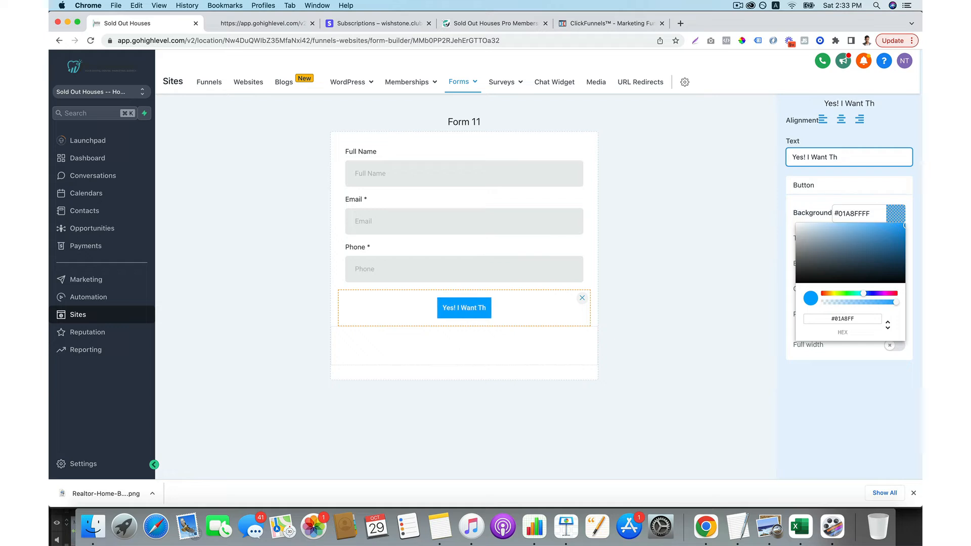
type("e")
type(" Free")
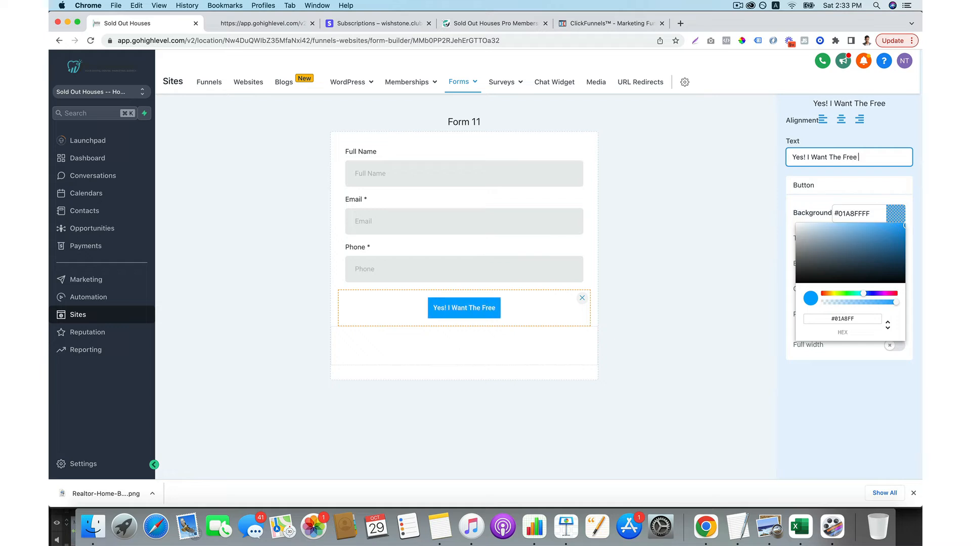
type(" Buyer Guide")
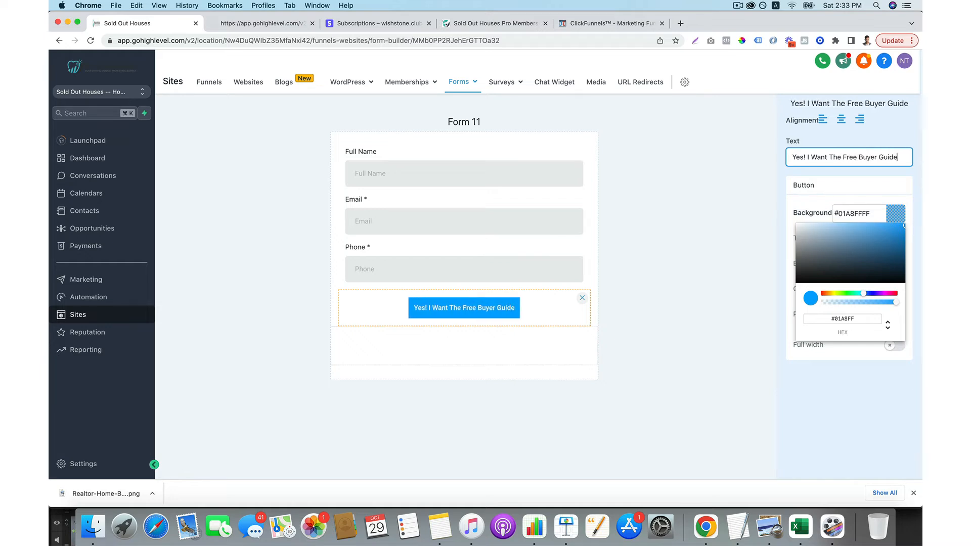
left_click(731, 188)
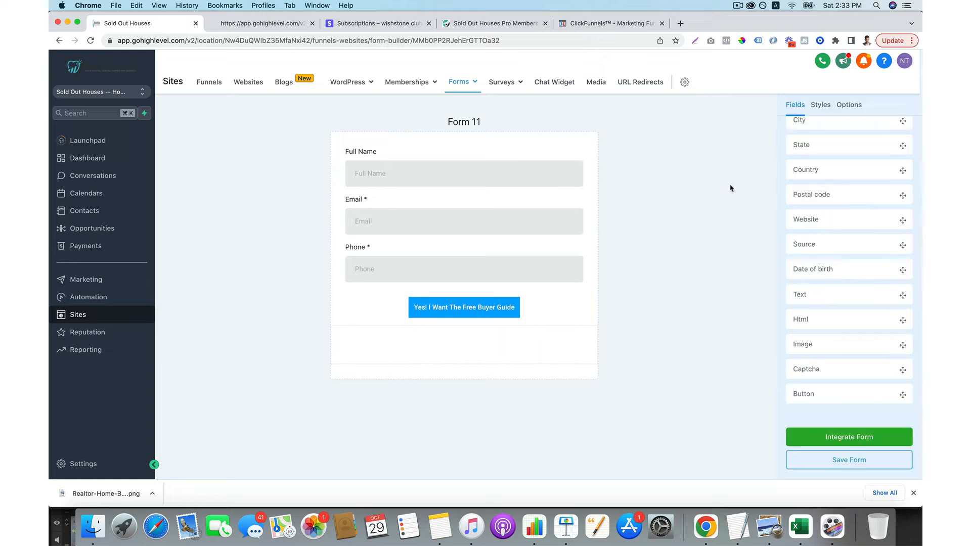
- Set the form button's padding to 17 px and make the button full width
left_click(820, 106)
left_click(509, 309)
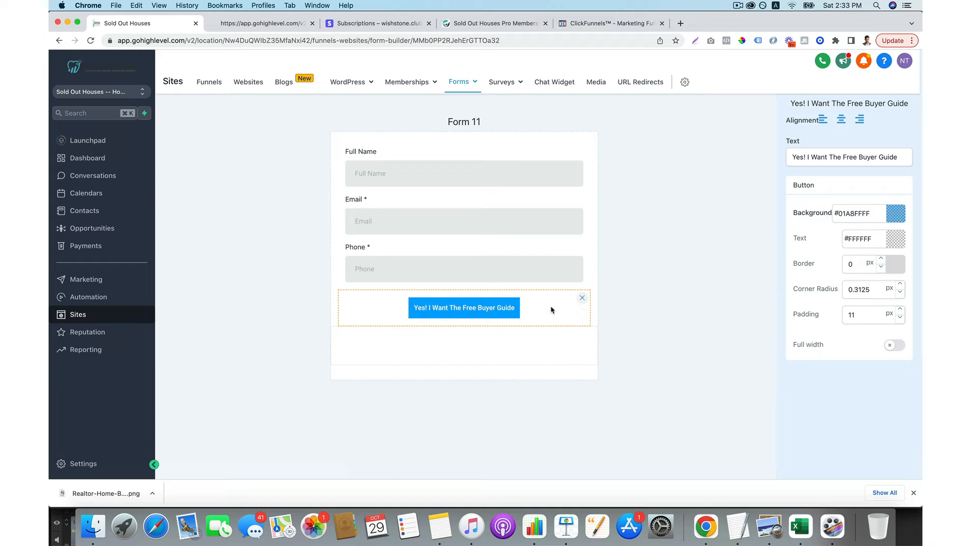
left_click(901, 310)
left_click(901, 310)
left_click(900, 310)
left_click(901, 310)
left_click(900, 310)
left_click(901, 310)
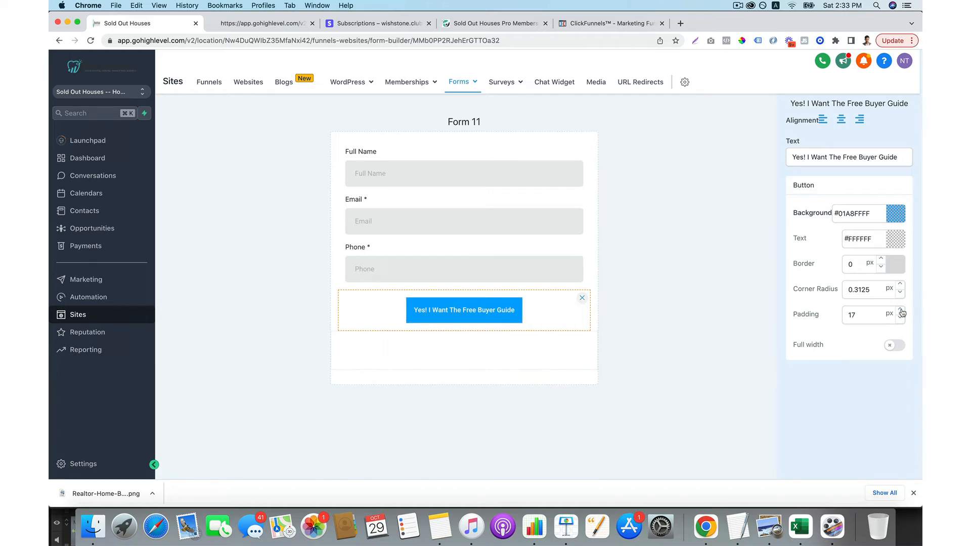
left_click(893, 347)
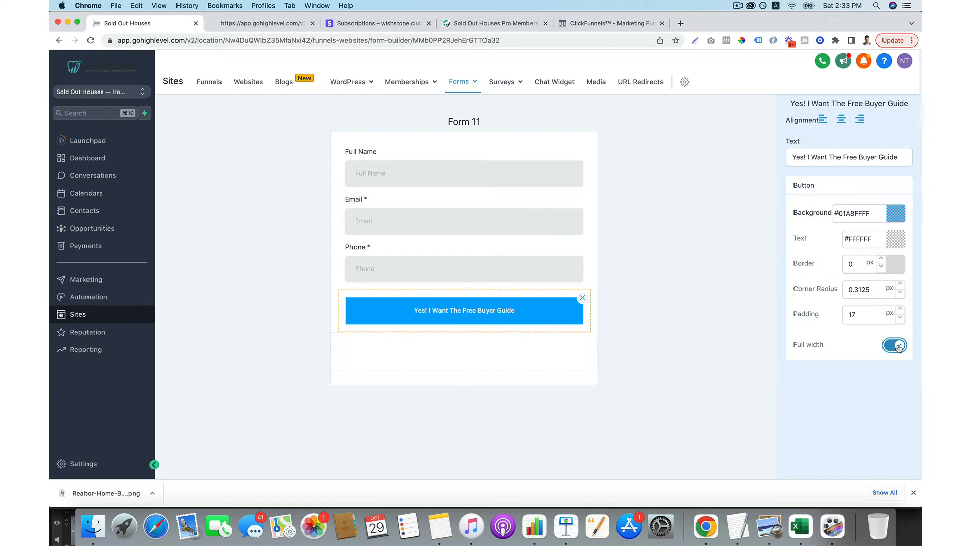
- Turn off the form button's full width and give the button a 3 px border
left_click(898, 347)
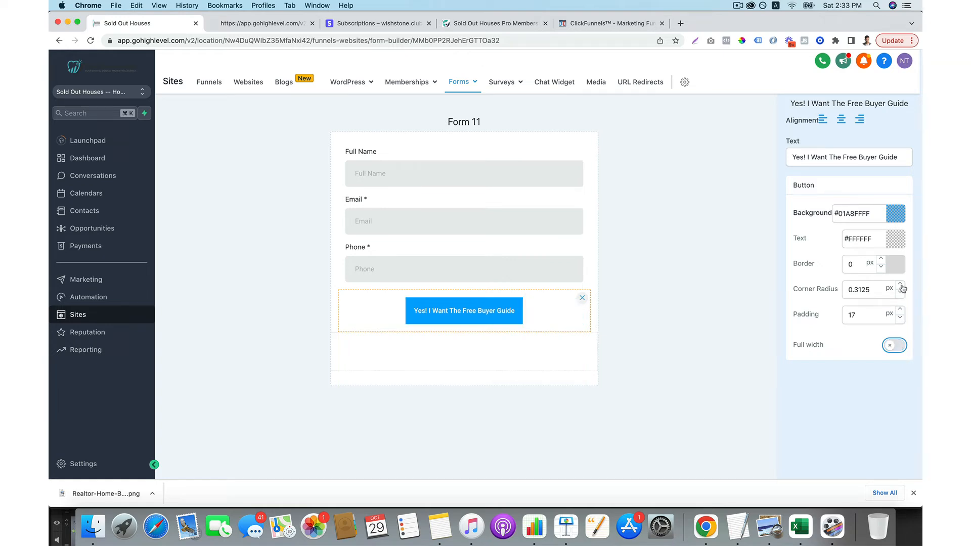
left_click(882, 259)
left_click(882, 259)
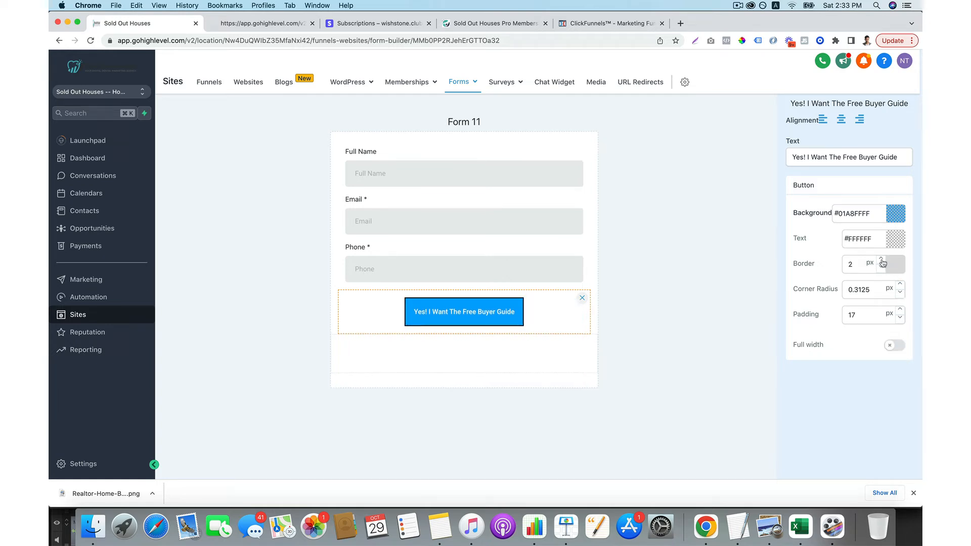
left_click(882, 259)
left_click(577, 235)
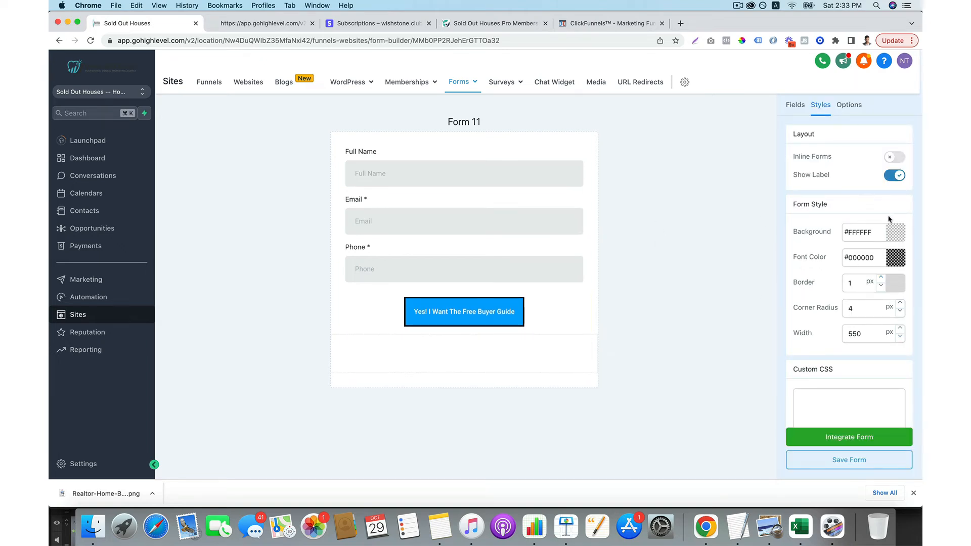
- Rename the form as "lead form" and save it
left_click(852, 109)
left_click(847, 158)
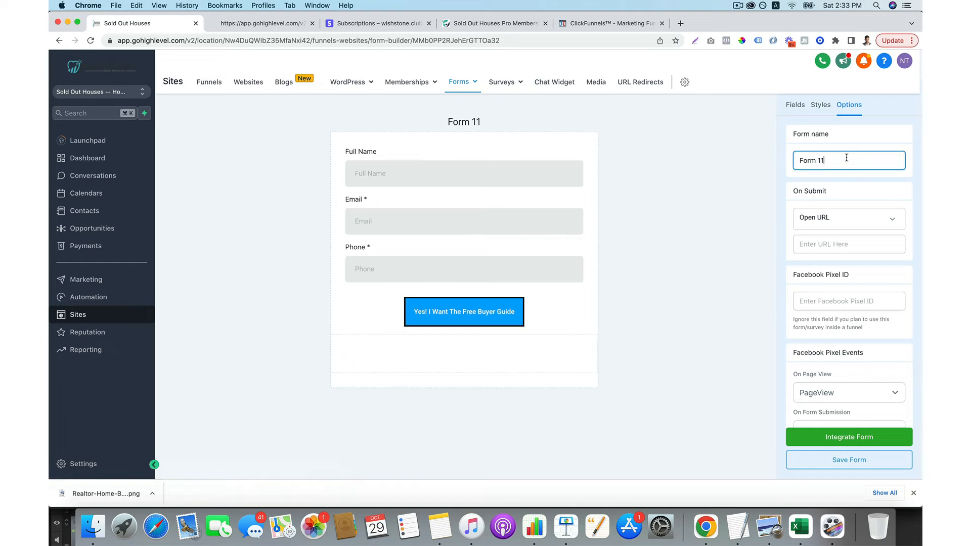
key("super+a")
type("lead form")
left_click(826, 462)
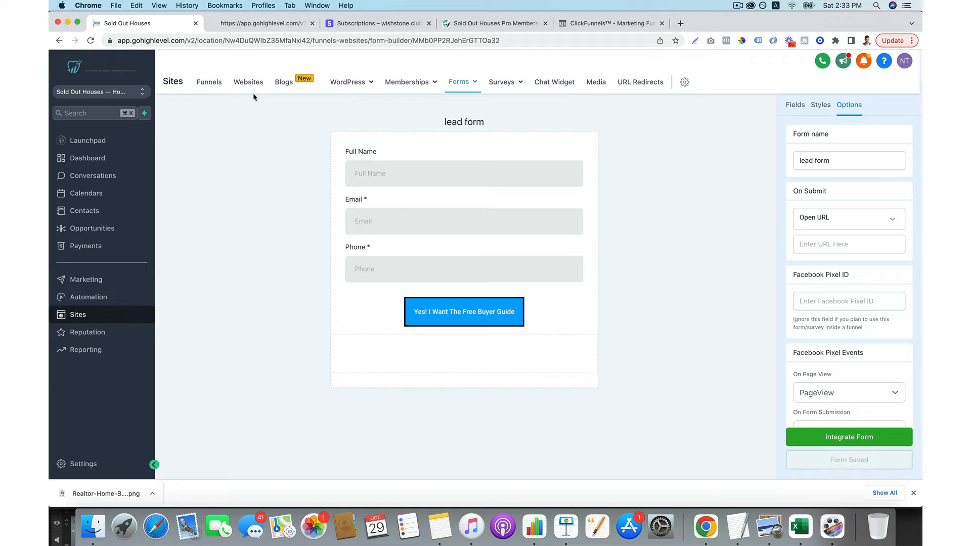
- Open the Home page of the Other - 100036 funnel in the page editor
left_click(203, 83)
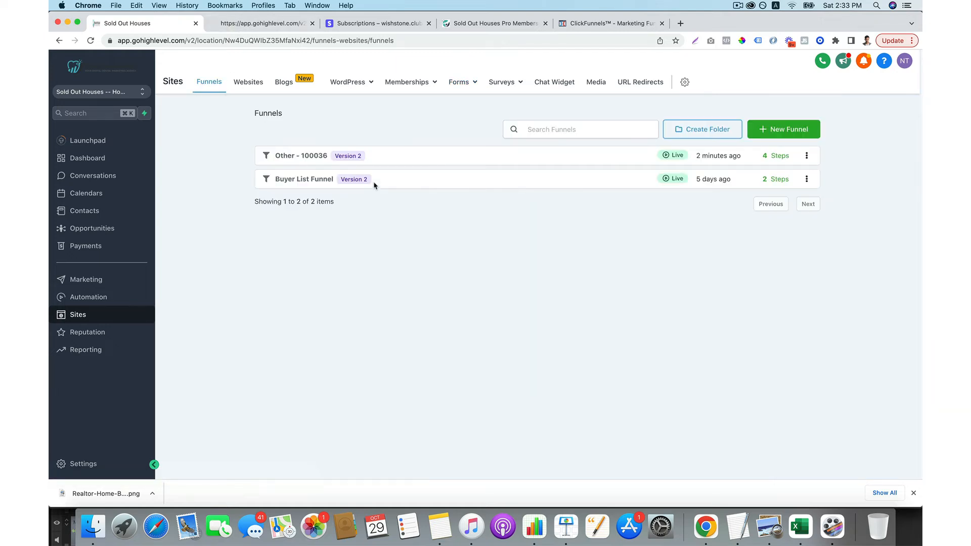
left_click(317, 160)
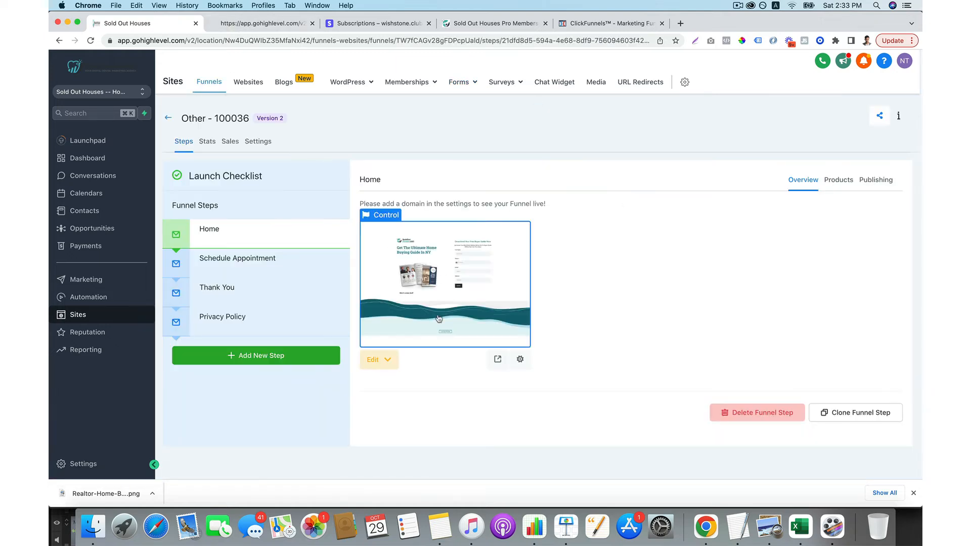
left_click(383, 361)
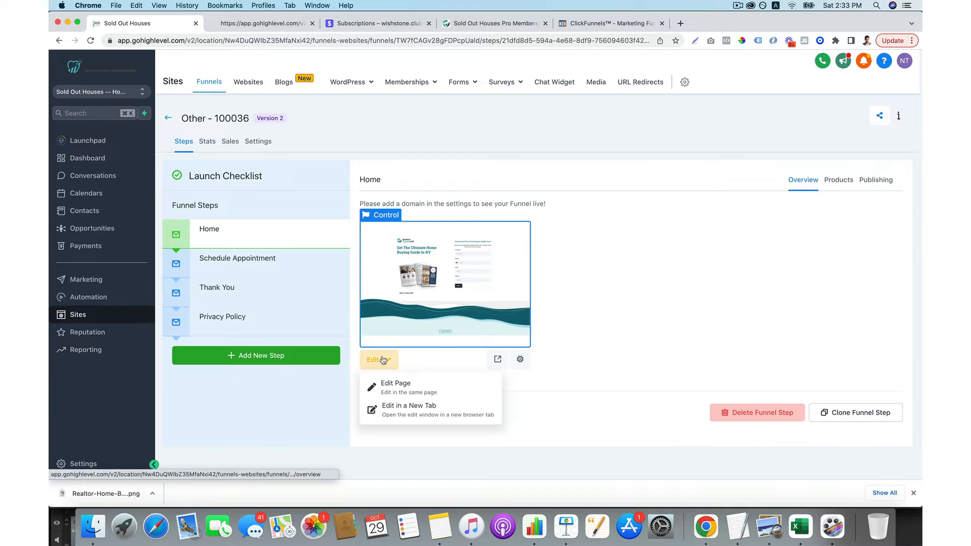
left_click(428, 393)
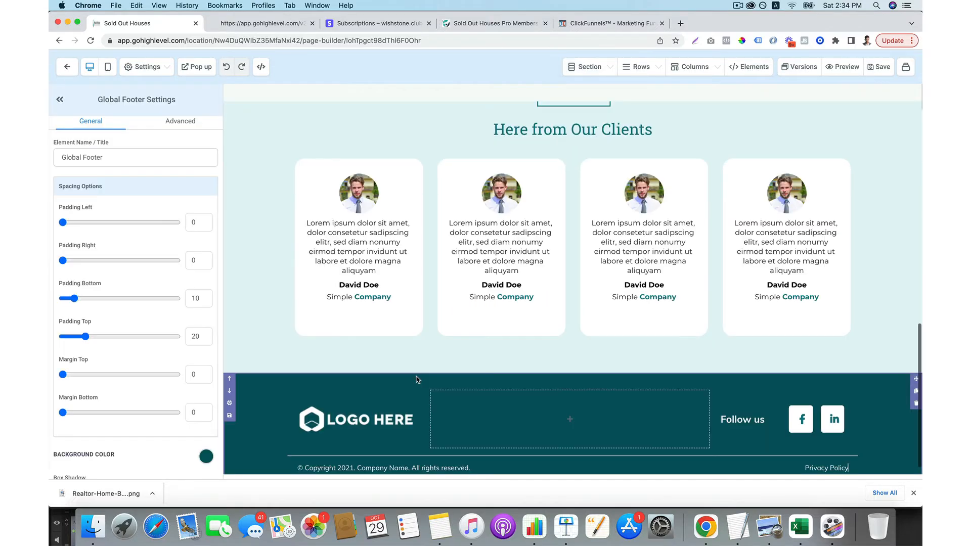
- Replace the Home page's opt-in form with "lead form", save the page and return to the funnel steps
scroll(417, 379, "up", 15)
left_click(730, 253)
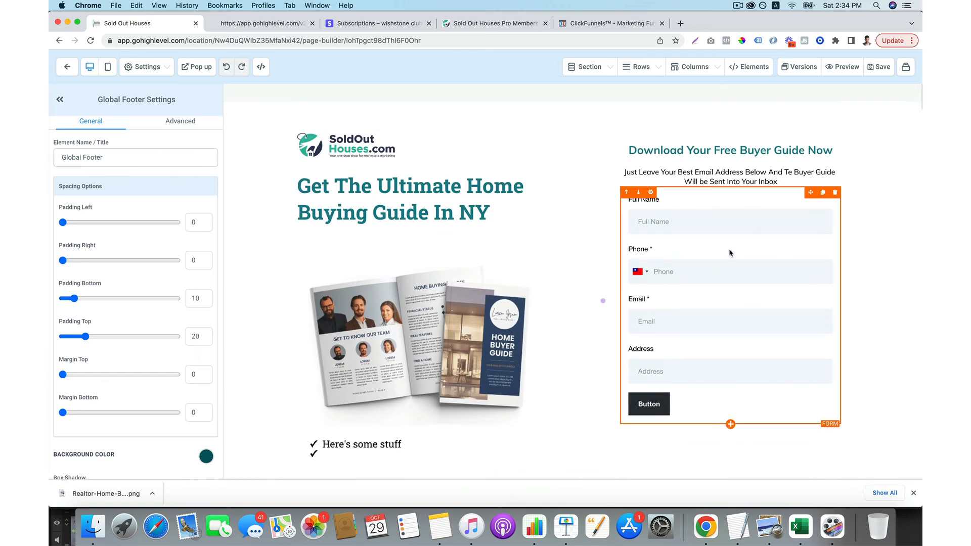
scroll(156, 352, "down", 5)
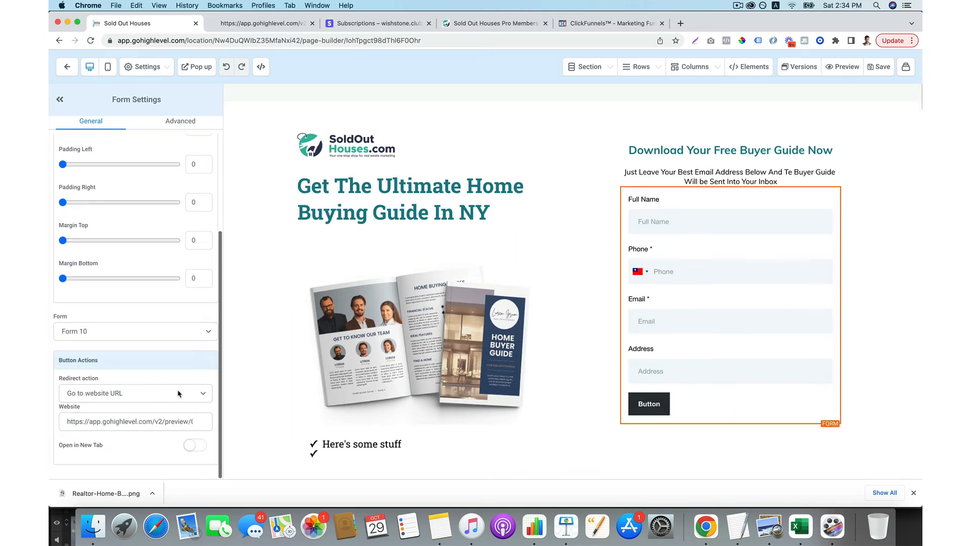
left_click(141, 334)
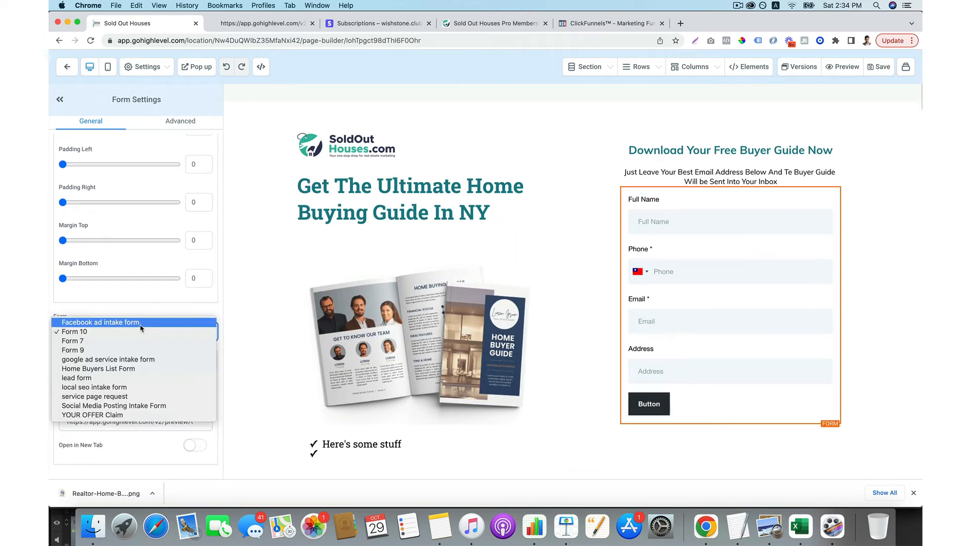
left_click(133, 378)
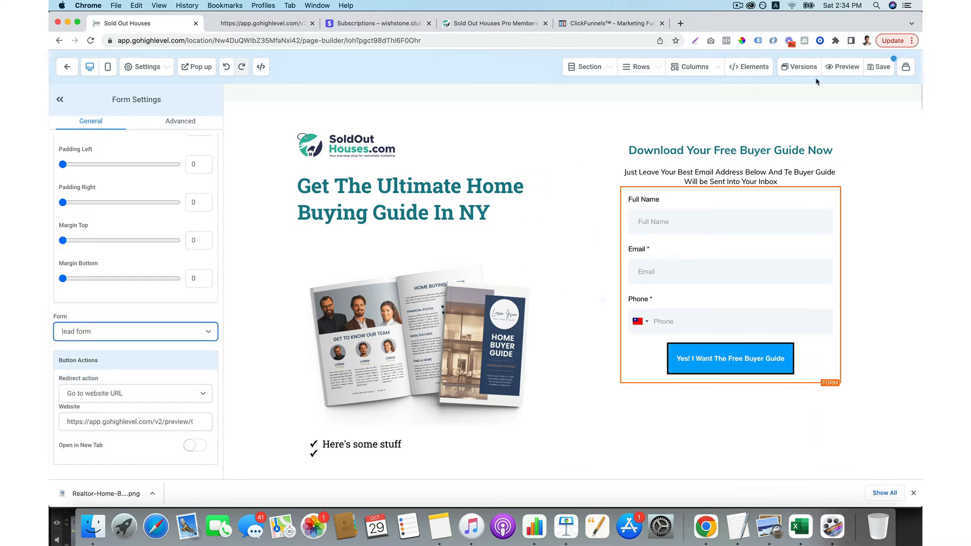
left_click(888, 62)
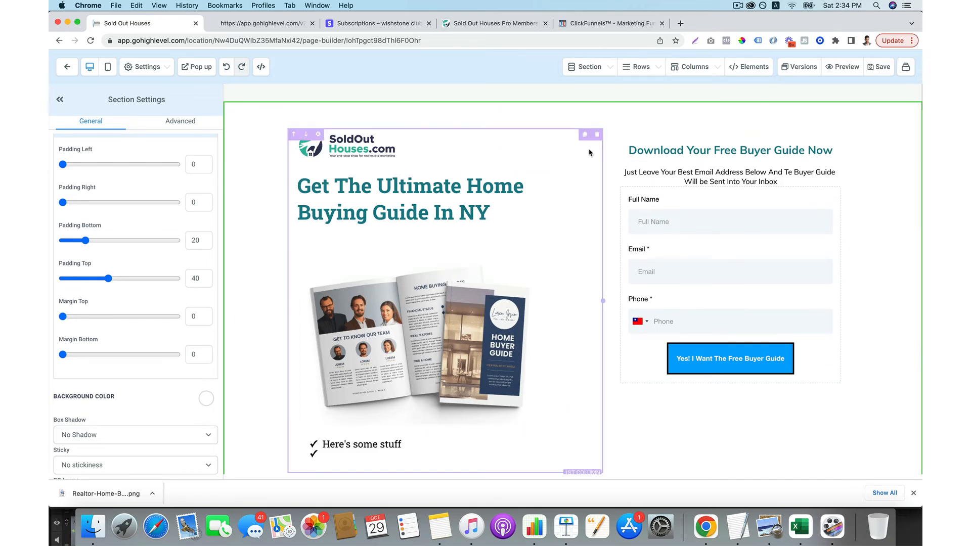
scroll(128, 349, "down", 2)
scroll(128, 349, "up", 3)
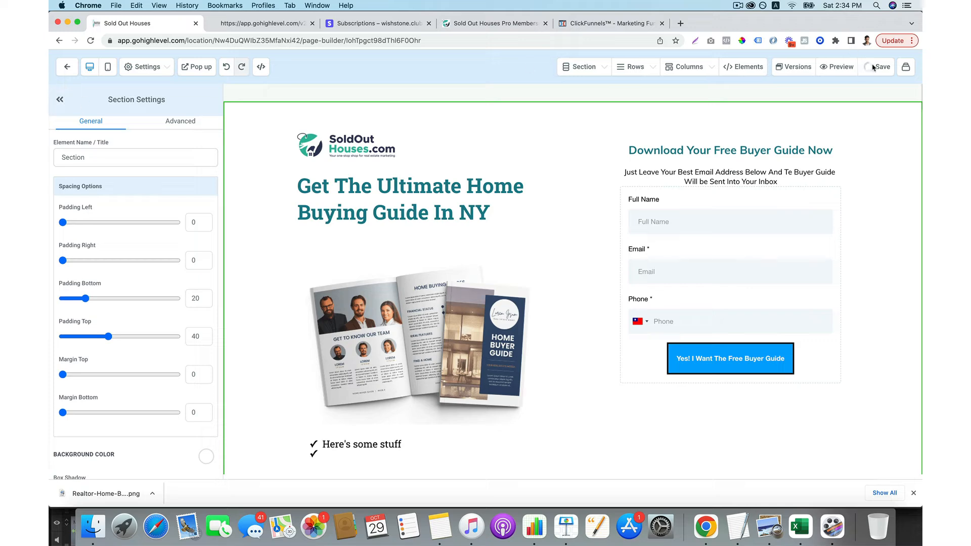
left_click(66, 71)
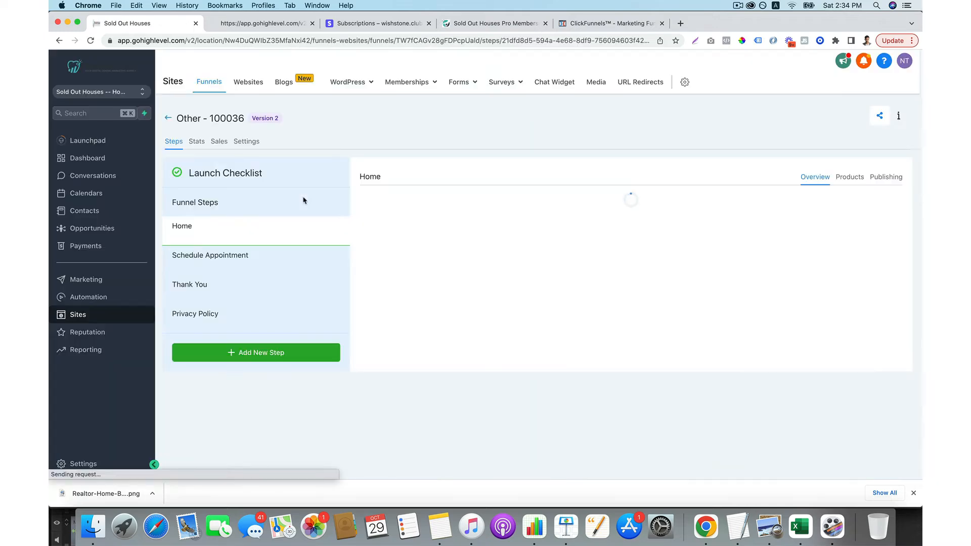
- Review the Schedule Appointment and Thank You steps, and preview the Schedule Appointment page
left_click(296, 257)
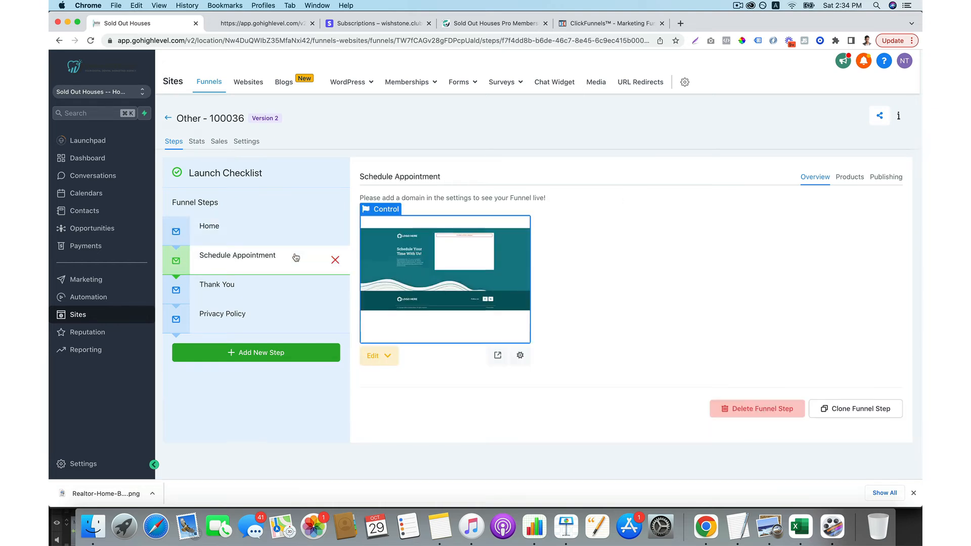
left_click(277, 291)
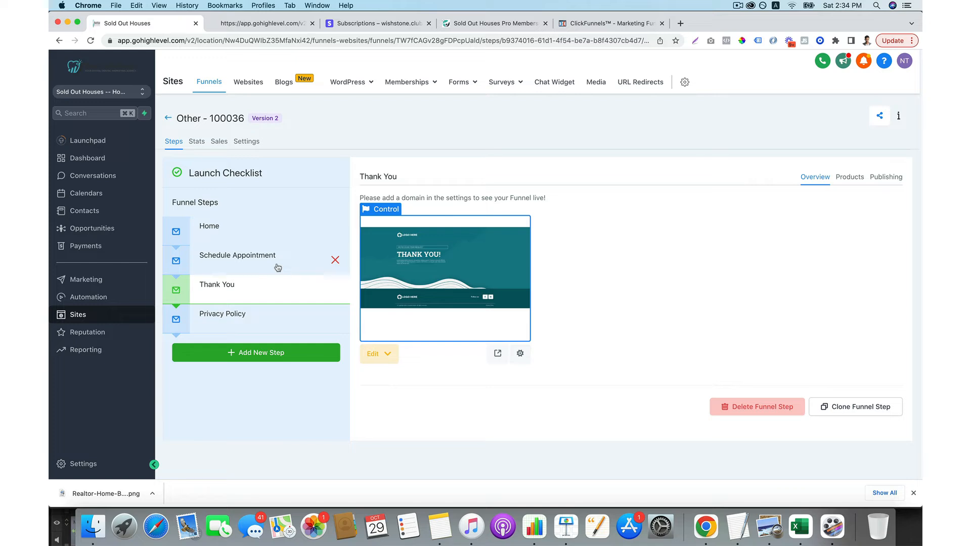
left_click(277, 267)
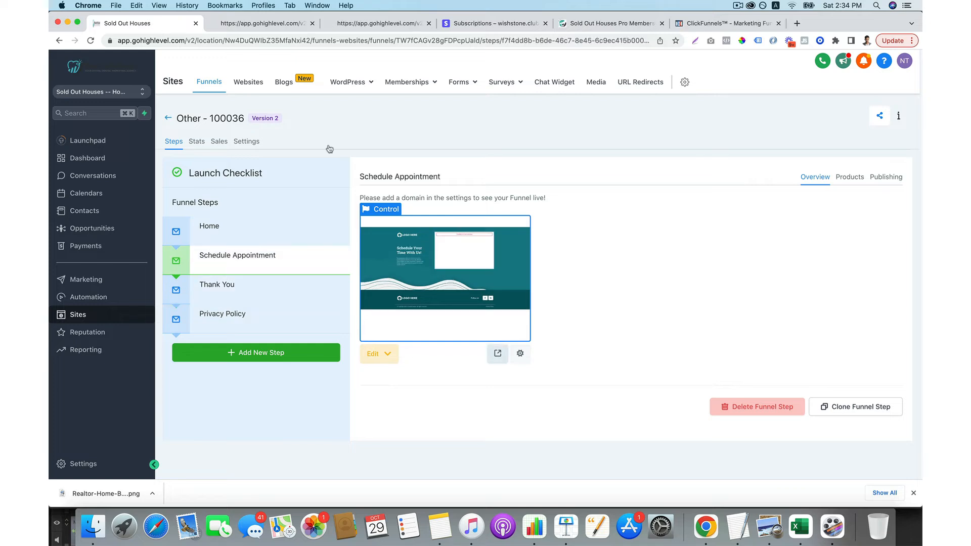
left_click(234, 31)
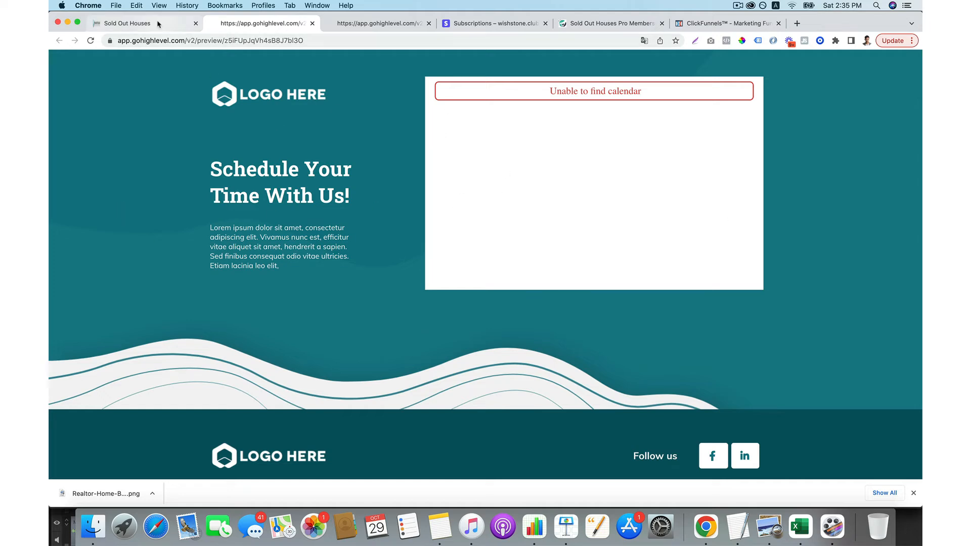
left_click(132, 23)
- Try placing the Thank You step before Schedule Appointment, and restore the original step order
left_click_drag(226, 295, 226, 267)
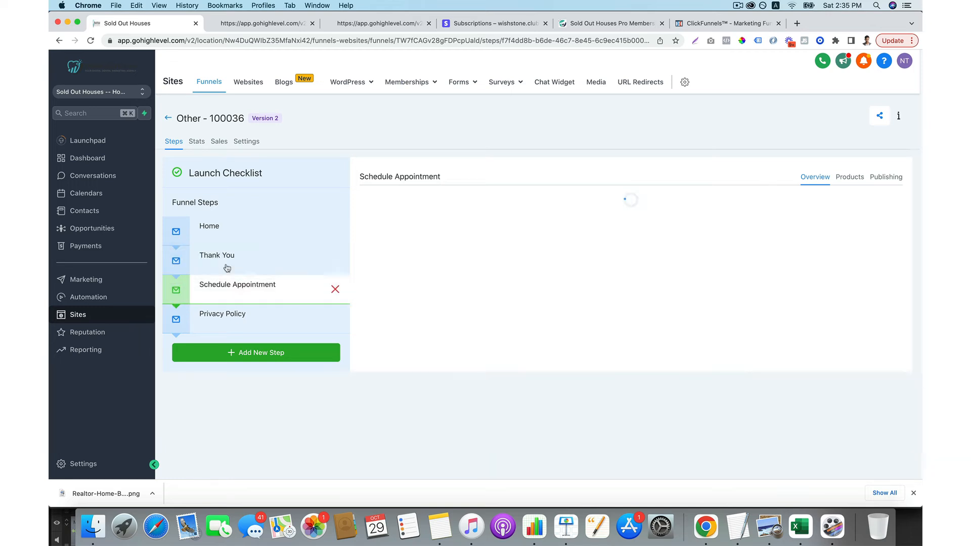
left_click(227, 256)
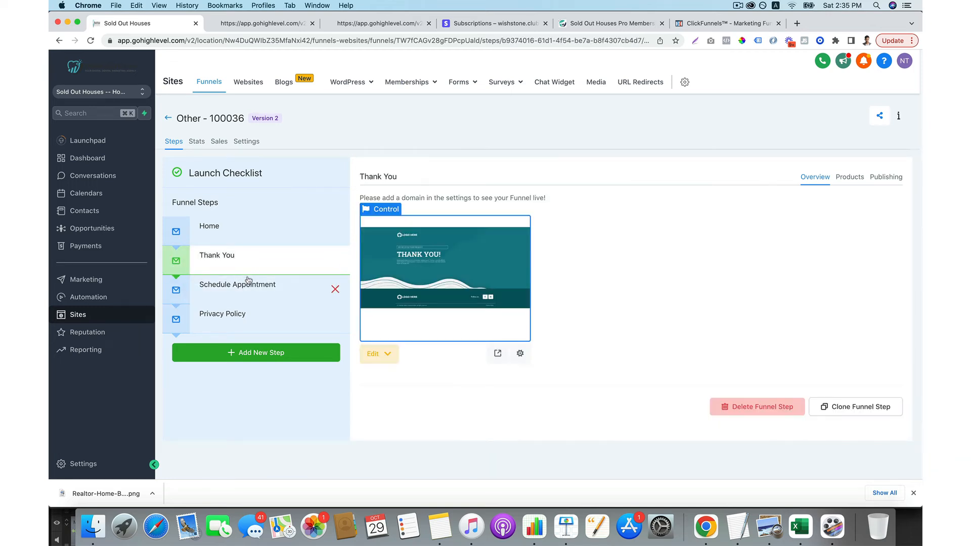
left_click_drag(245, 266, 237, 292)
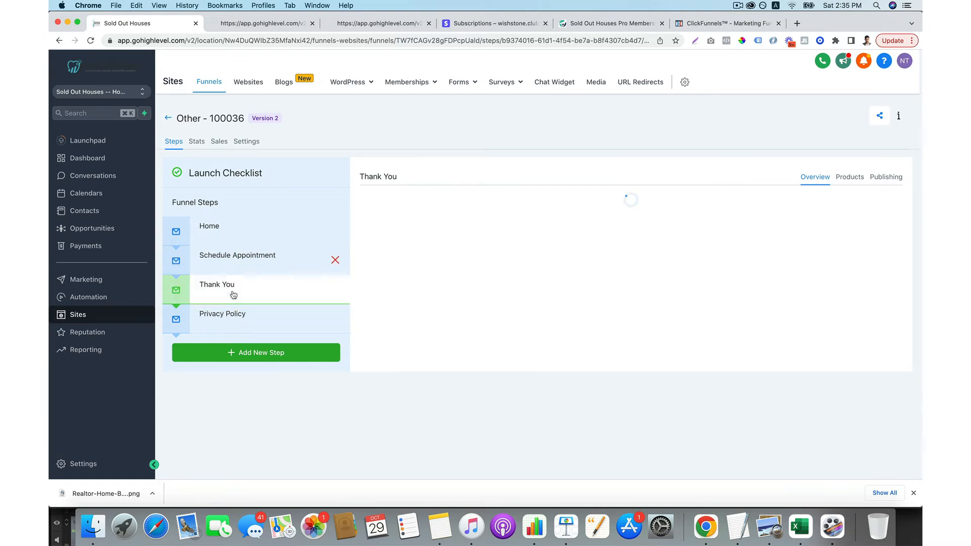
- Open the Schedule Appointment page in the page editor
left_click(237, 260)
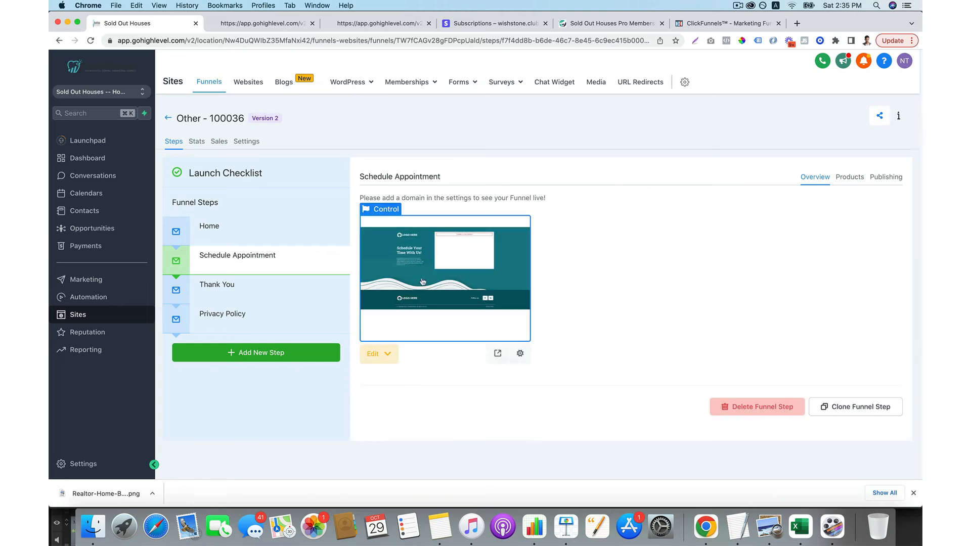
left_click(379, 357)
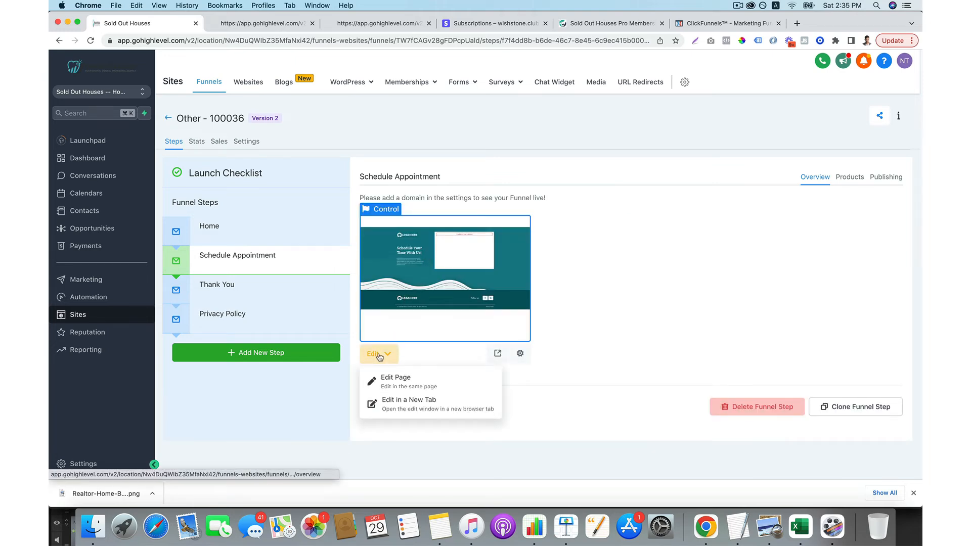
left_click(396, 379)
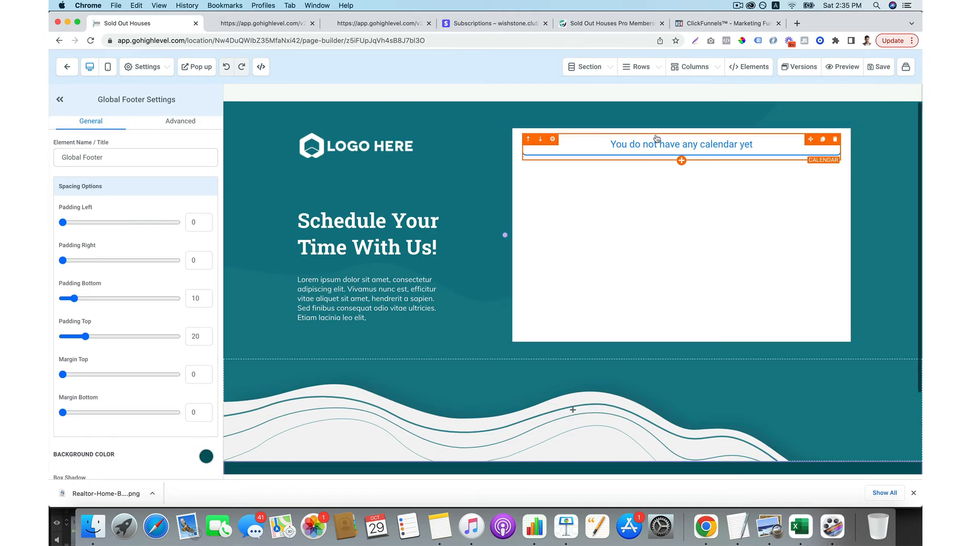
- Assign the Booking Request calendar to the page's calendar element and check how it displays
left_click(665, 144)
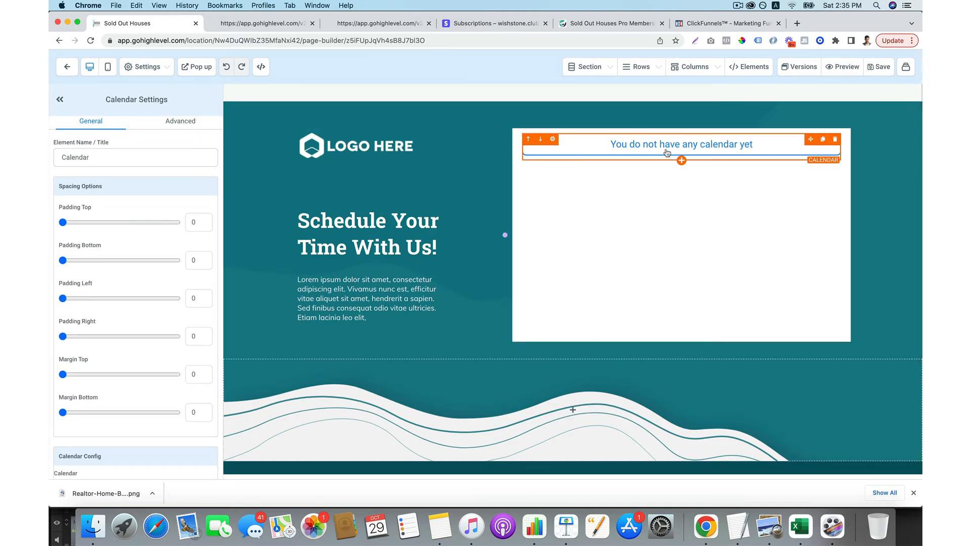
scroll(107, 374, "down", 3)
left_click(178, 378)
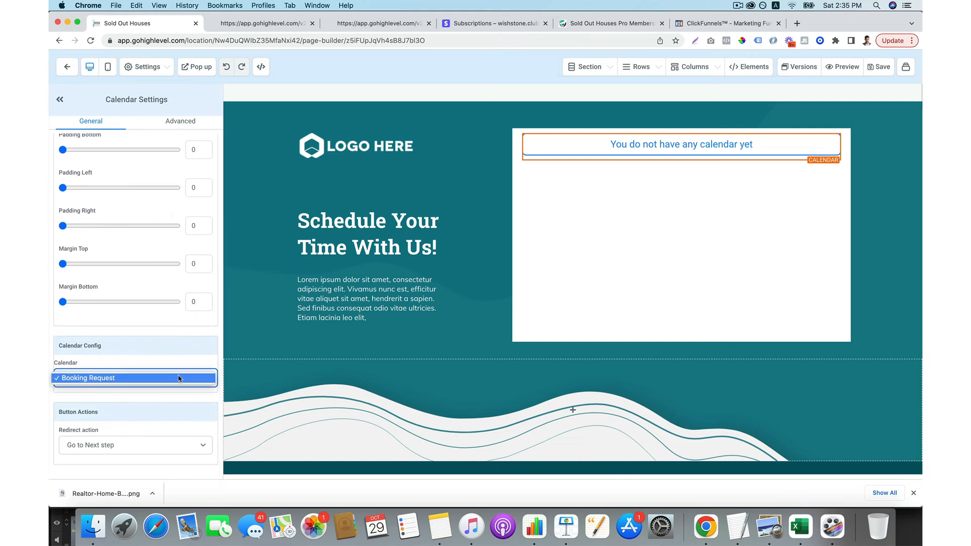
left_click(179, 379)
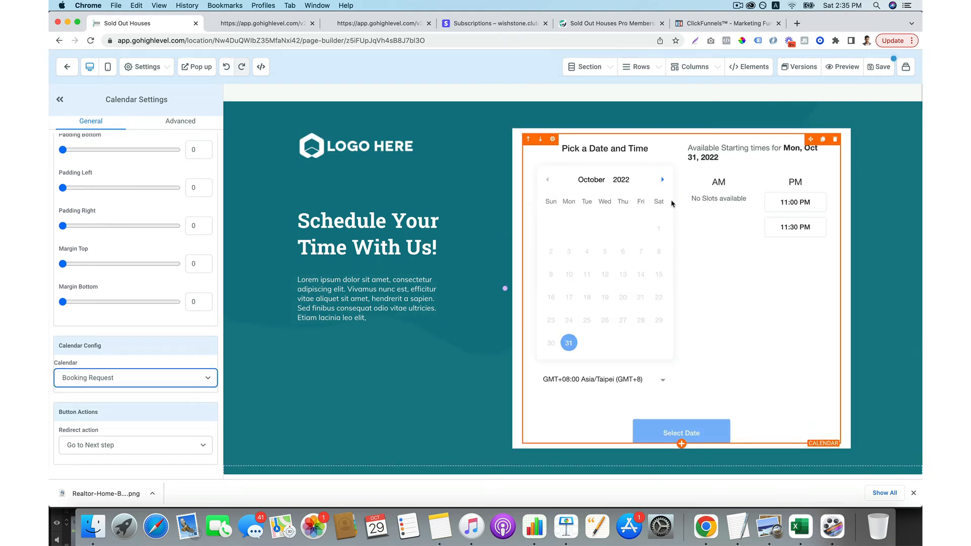
scroll(660, 246, "down", 1)
scroll(660, 246, "up", 1)
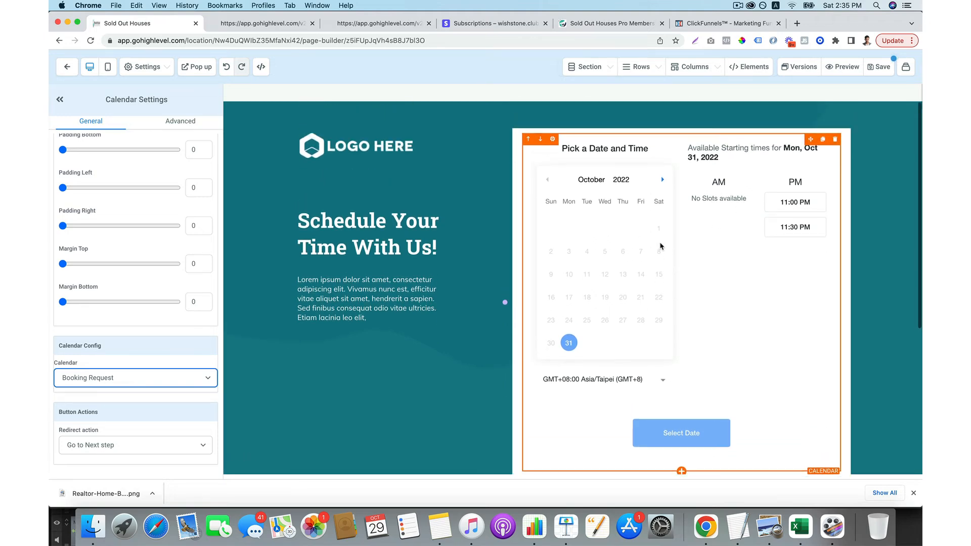
scroll(660, 247, "down", 2)
scroll(660, 247, "up", 3)
scroll(662, 228, "down", 3)
scroll(662, 228, "up", 3)
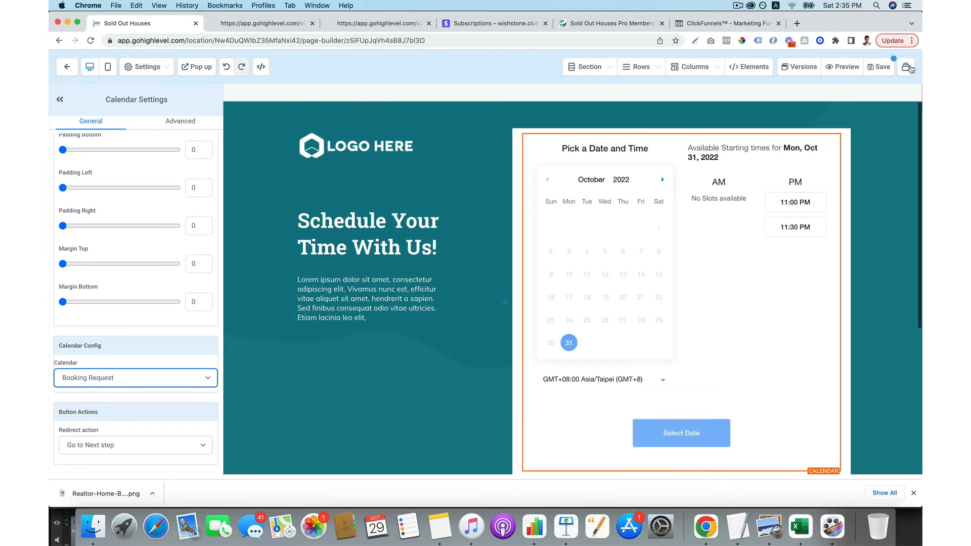
- Save the Schedule Appointment page and return to the funnel steps
left_click(866, 69)
left_click(638, 133)
left_click(72, 70)
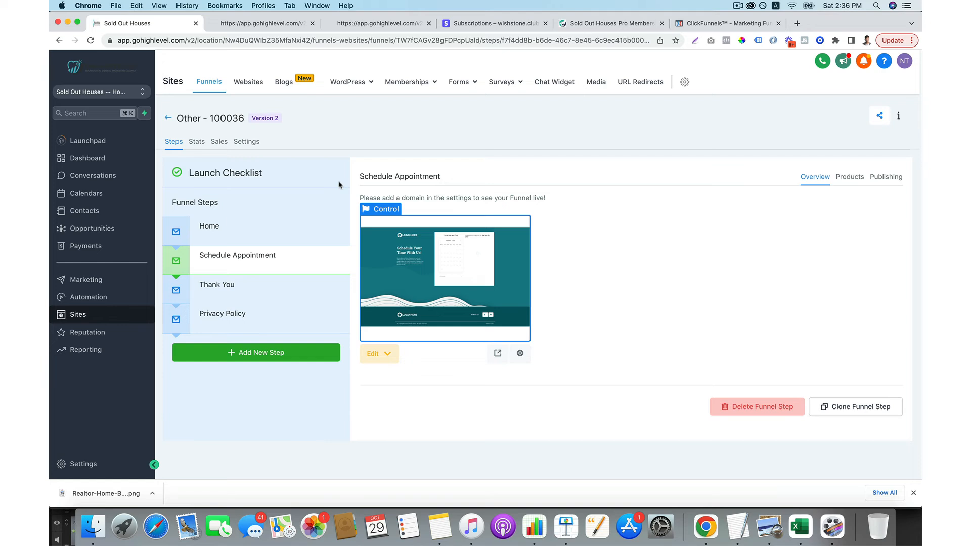
- Move the Thank You step ahead of Schedule Appointment and open the Thank You page in the page editor
left_click_drag(241, 291, 246, 258)
left_click(259, 258)
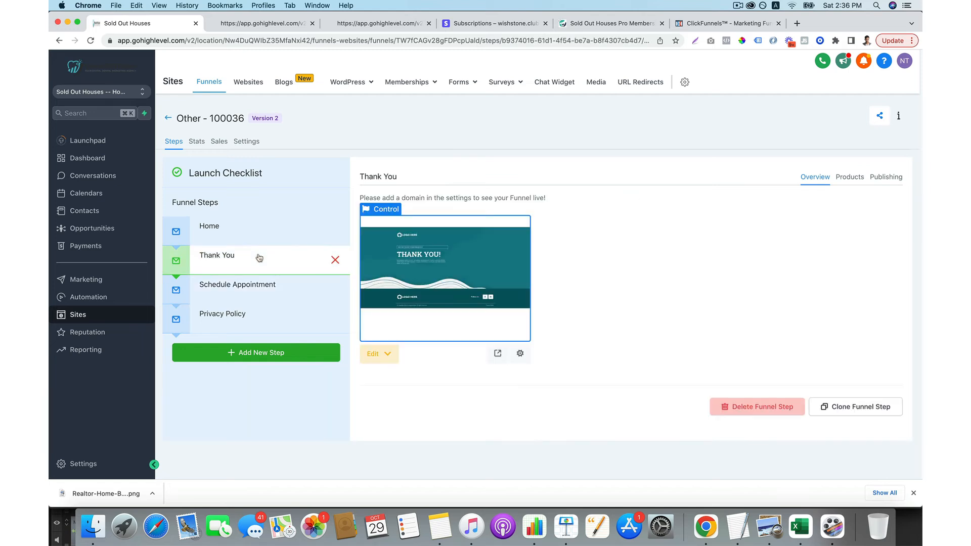
left_click(384, 358)
left_click(392, 374)
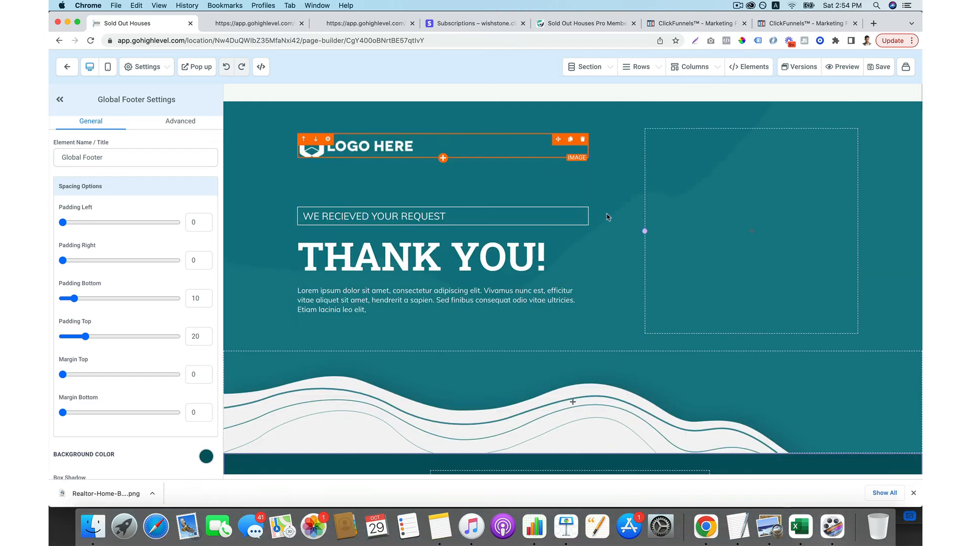
- Add a paragraph below the thank-you description and a video element in the empty second column
left_click(443, 314)
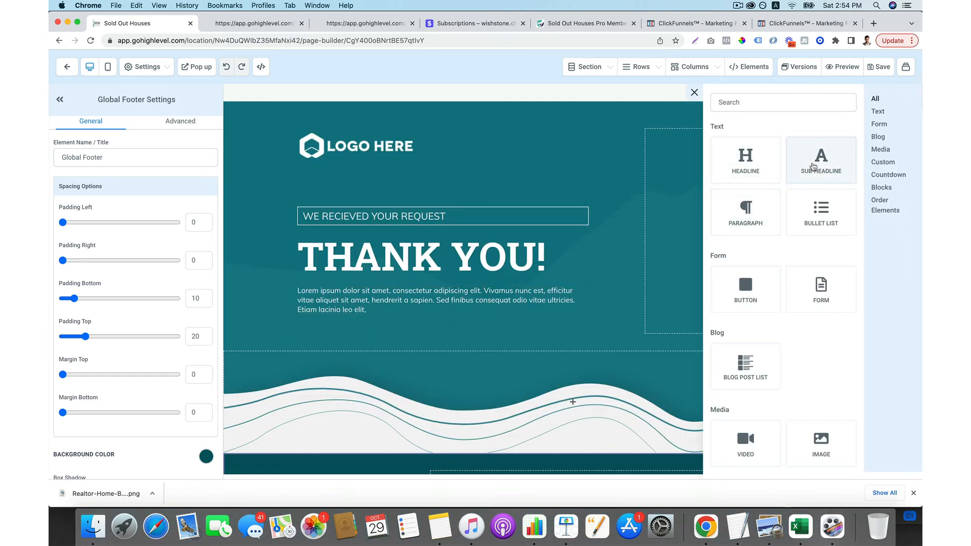
left_click(745, 209)
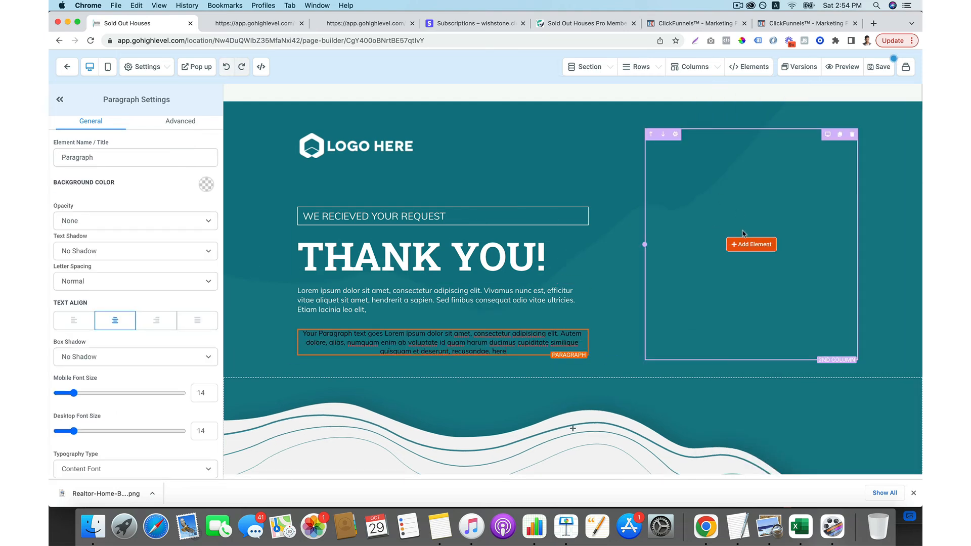
left_click(752, 244)
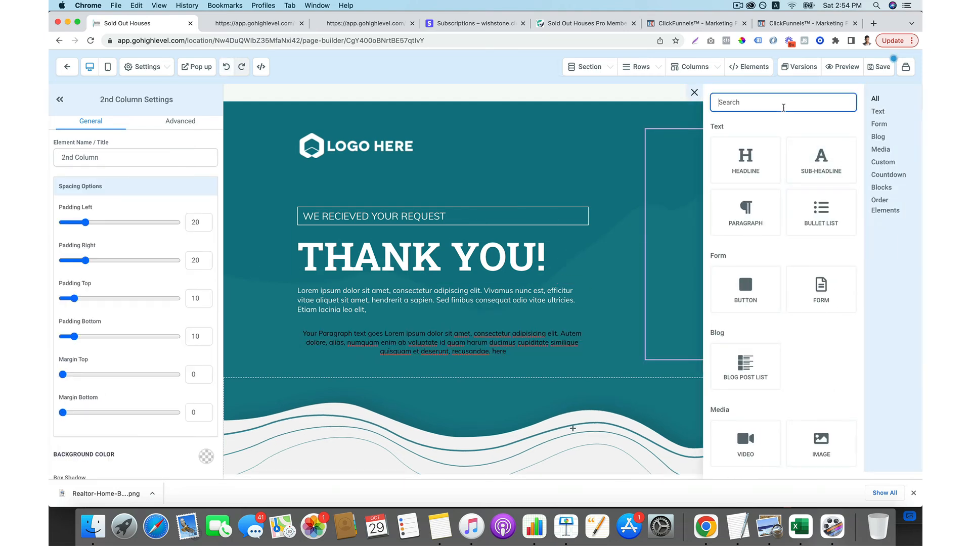
type("video")
left_click(746, 230)
- Review the video type choices, keep YouTube, and open the video URL for editing
scroll(136, 303, "down", 5)
left_click(148, 354)
left_click(147, 357)
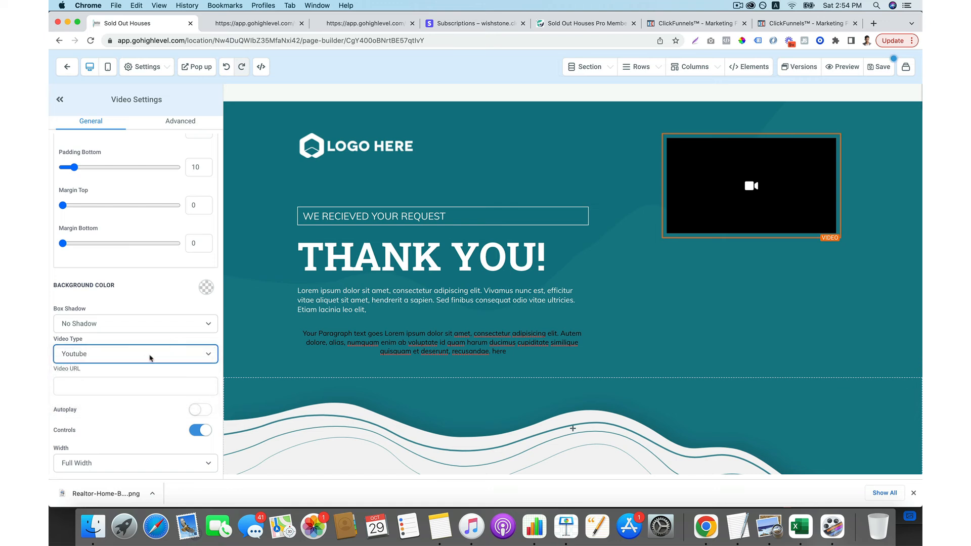
left_click(100, 385)
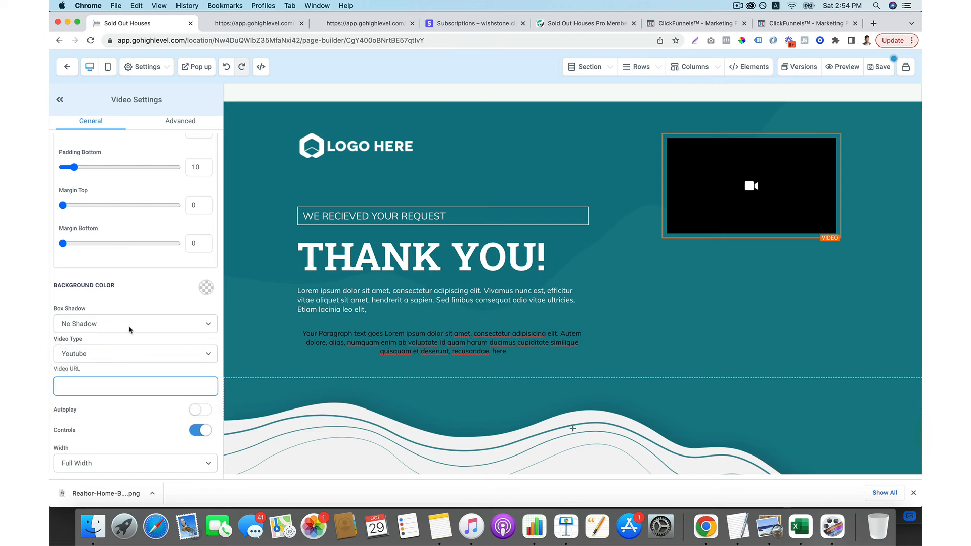
- Widen the video column by moving the divider between the two columns toward the thank-you text
left_click_drag(644, 245, 549, 245)
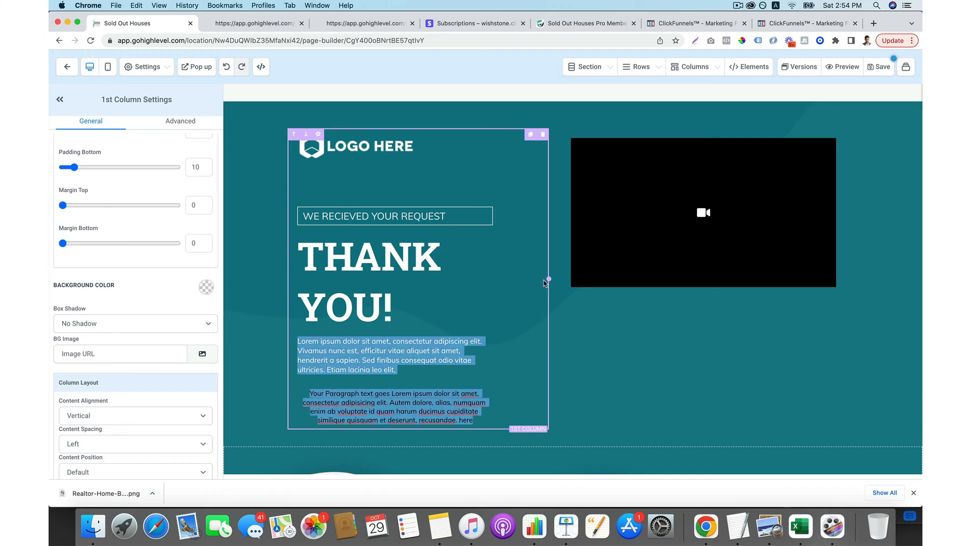
left_click(597, 321)
scroll(597, 323, "down", 4)
scroll(597, 322, "up", 4)
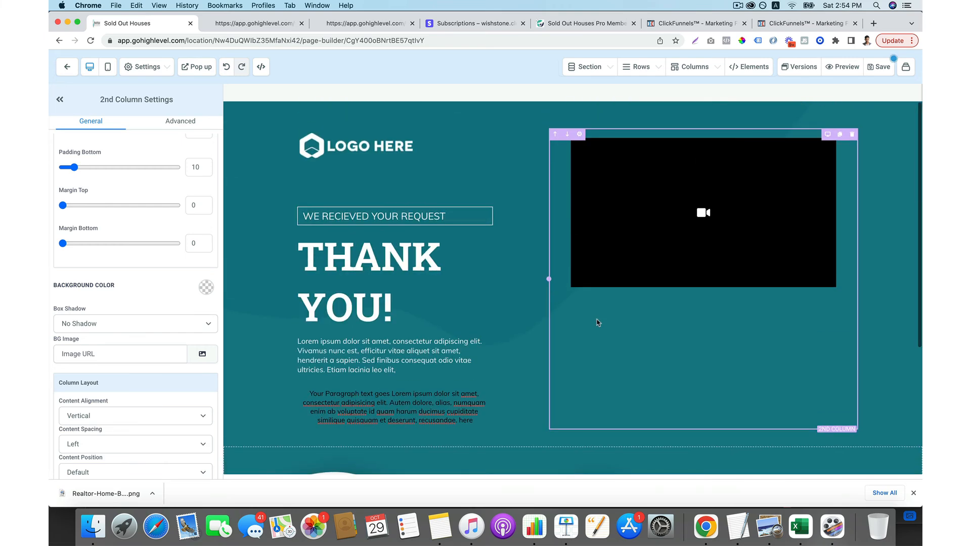
scroll(527, 318, "down", 4)
scroll(574, 307, "up", 4)
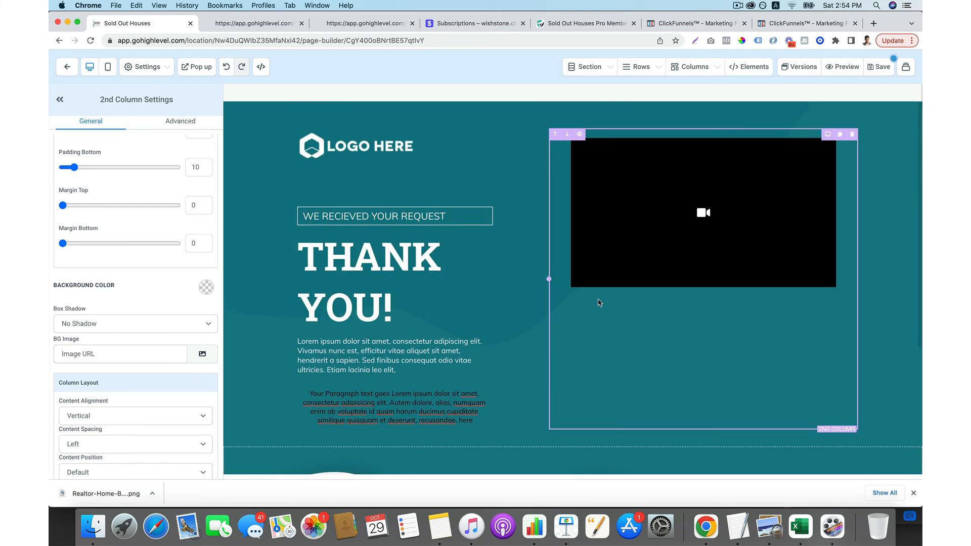
scroll(173, 321, "up", 3)
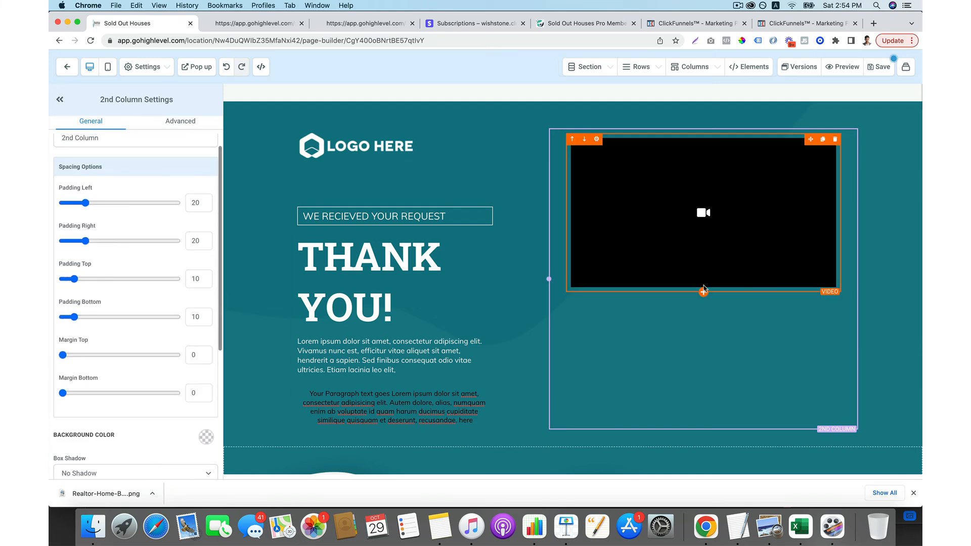
- Add a button below the video and set its action to link to a website URL
left_click(705, 289)
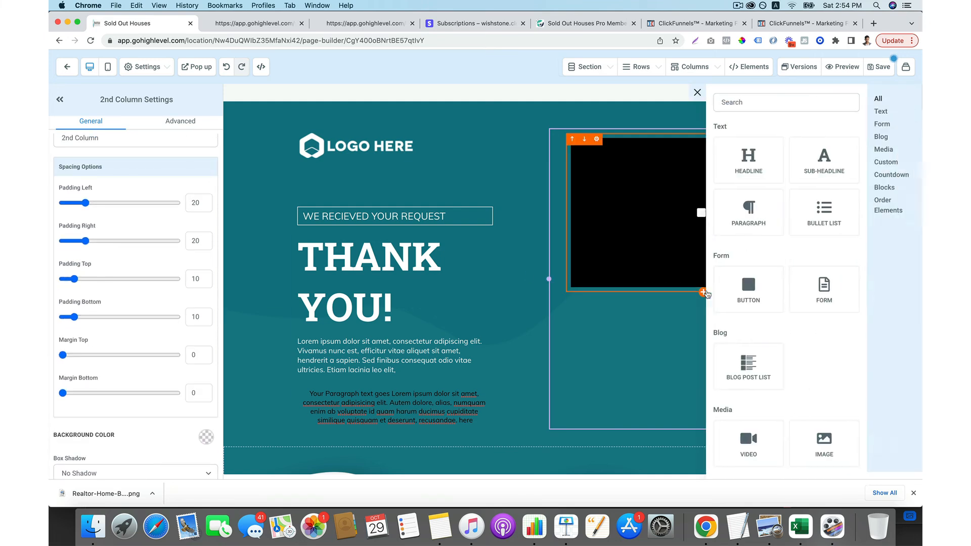
left_click(755, 282)
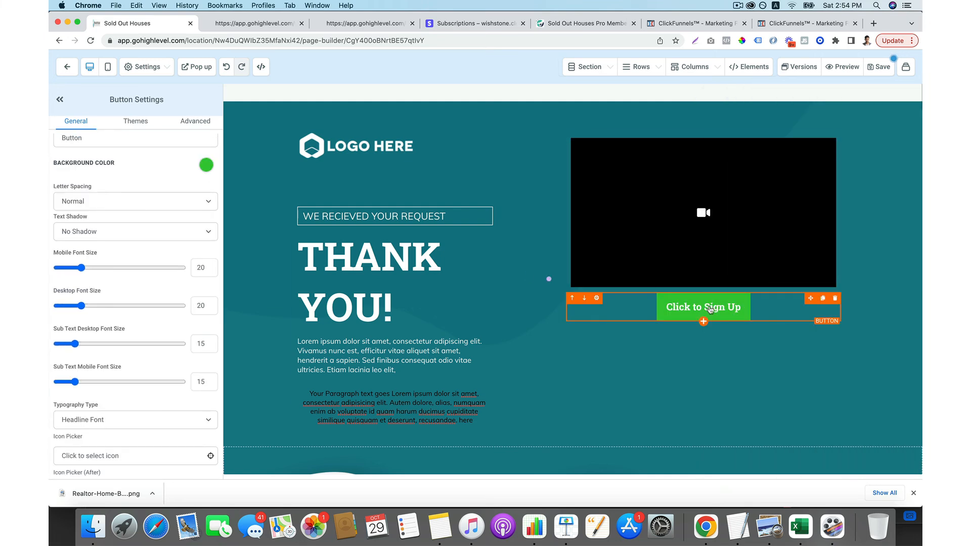
scroll(108, 317, "down", 15)
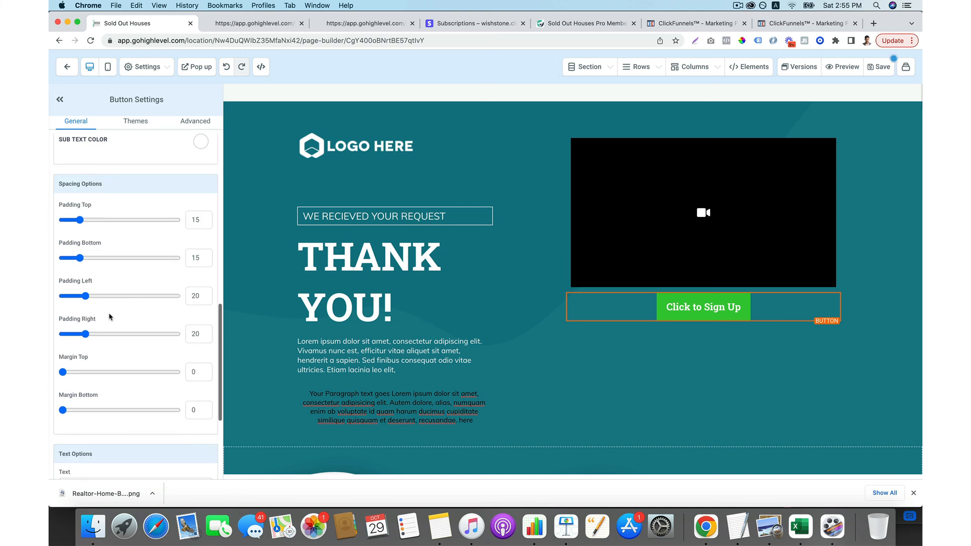
scroll(114, 419, "down", 3)
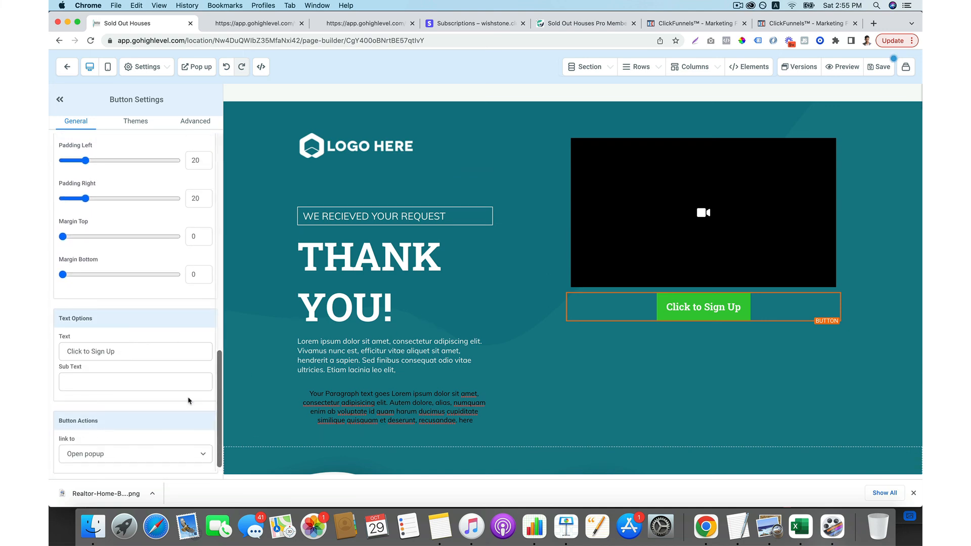
scroll(190, 399, "up", 10)
scroll(189, 400, "up", 15)
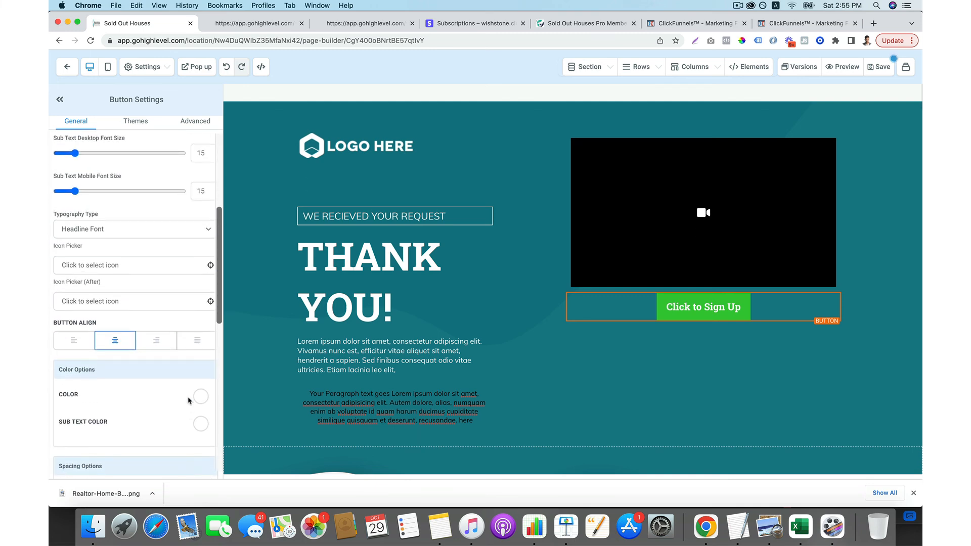
scroll(195, 395, "up", 3)
scroll(196, 393, "down", 15)
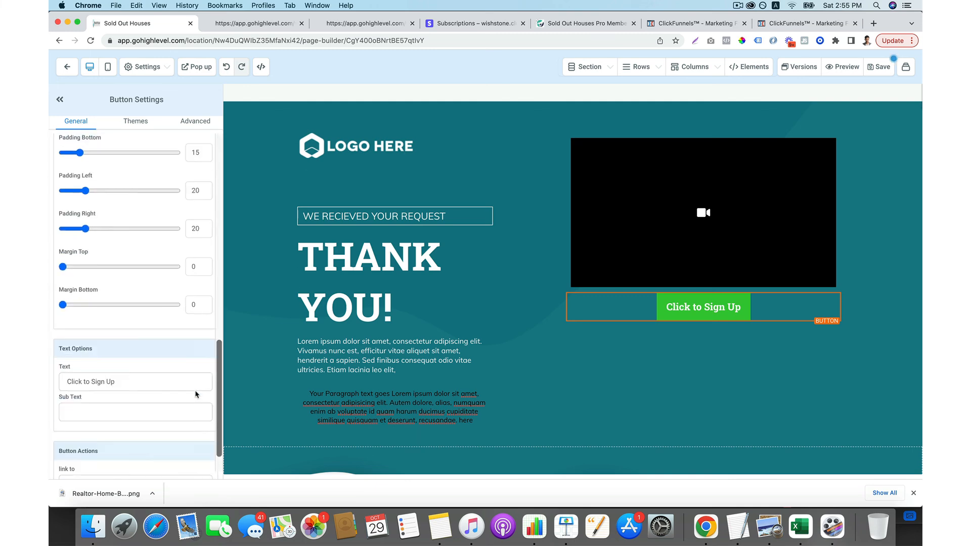
left_click(148, 446)
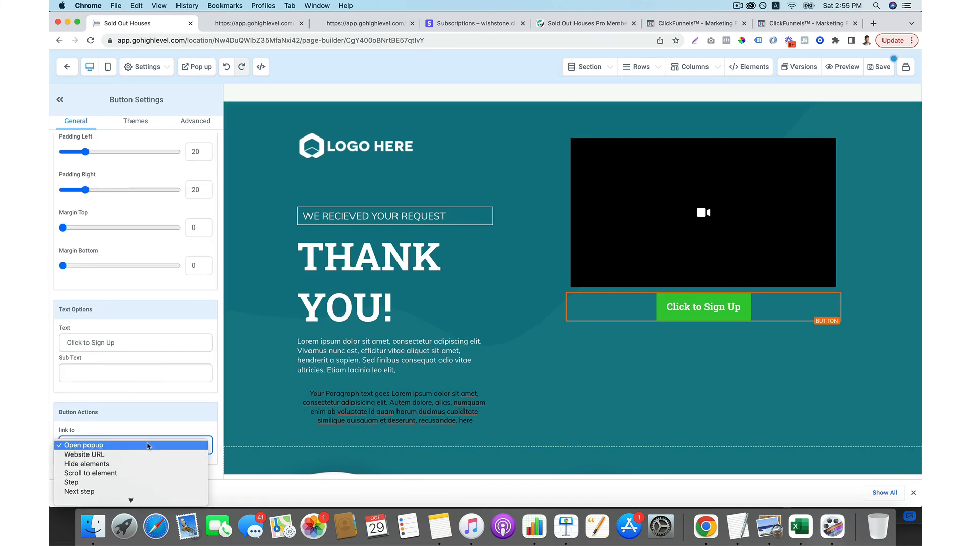
left_click(83, 455)
scroll(123, 392, "down", 2)
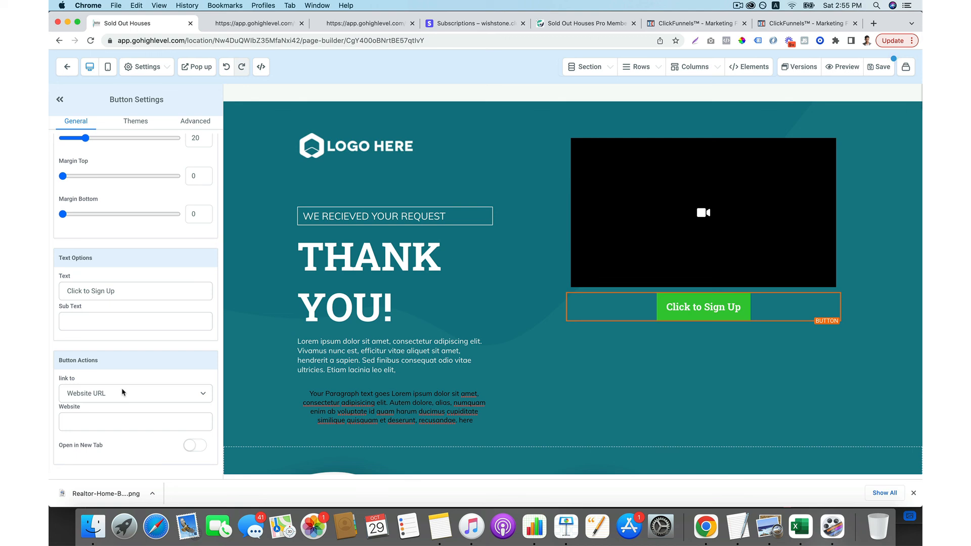
- Change the new button's text to "Click Here To Download"
left_click(158, 292)
key("super+a")
type("Clo")
key("BackSpace")
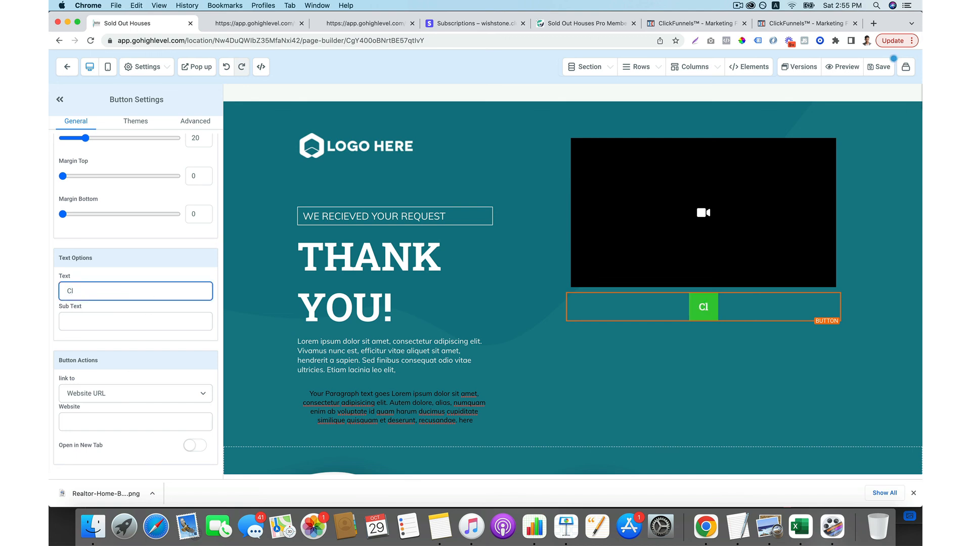
type("ick Here Tp")
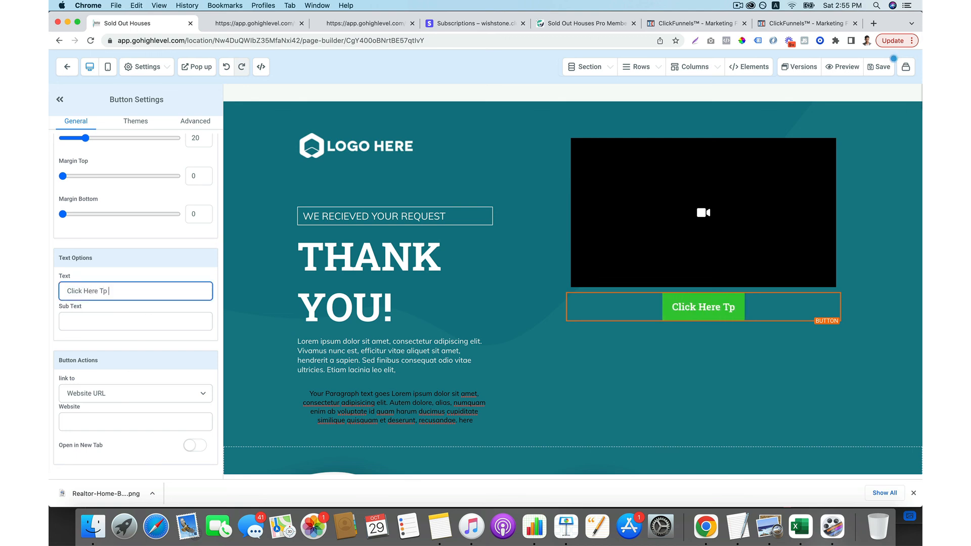
key("BackSpace")
type("o W")
key("BackSpace")
key("BackSpace")
type("Downlo")
key("BackSpace")
key("BackSpace")
key("BackSpace")
type("o")
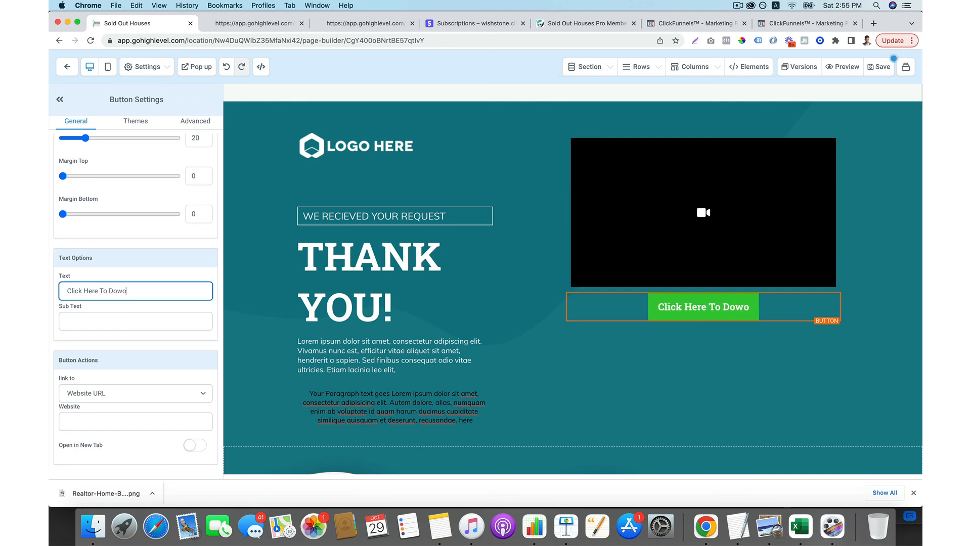
key("BackSpace")
type("nlooad")
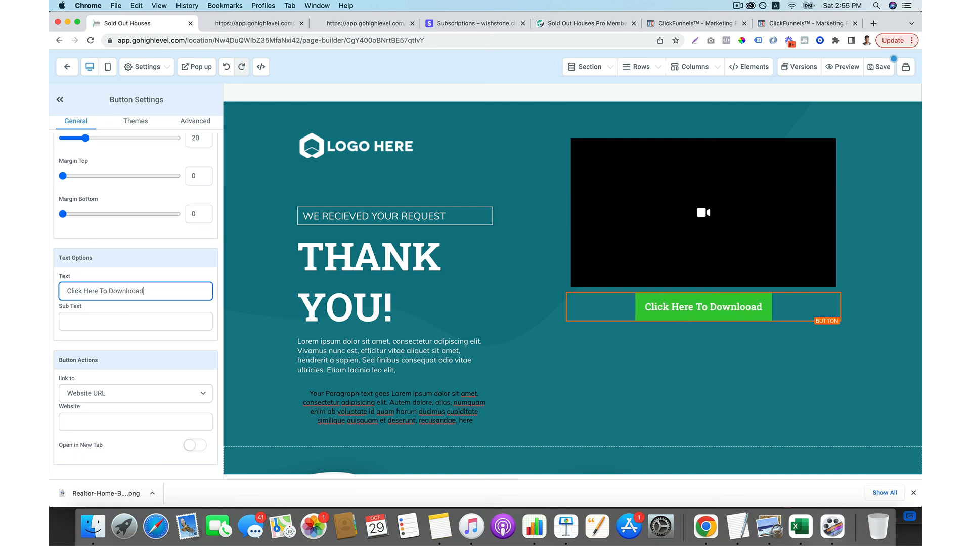
key("BackSpace")
key("BackSpace")
key("BackSpace")
type("ad")
left_click(353, 303)
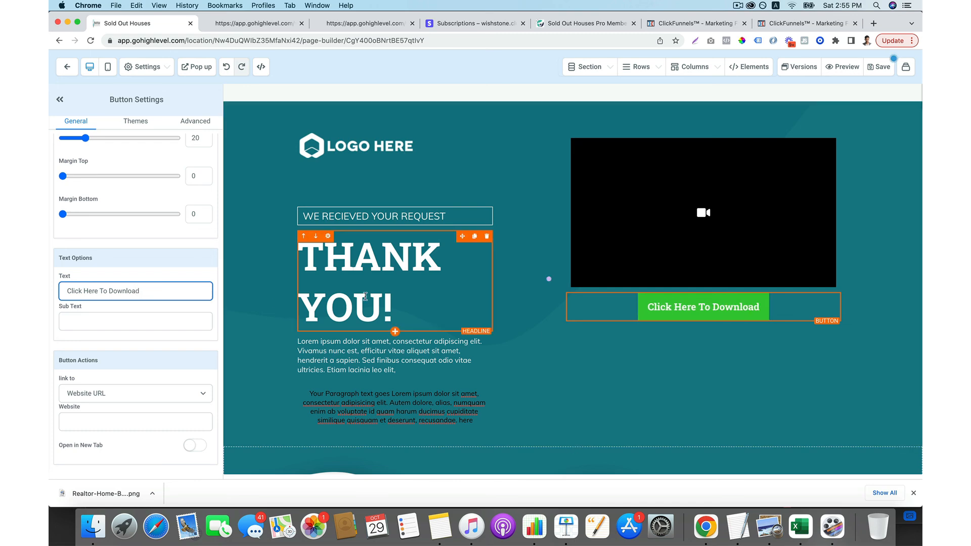
left_click(877, 128)
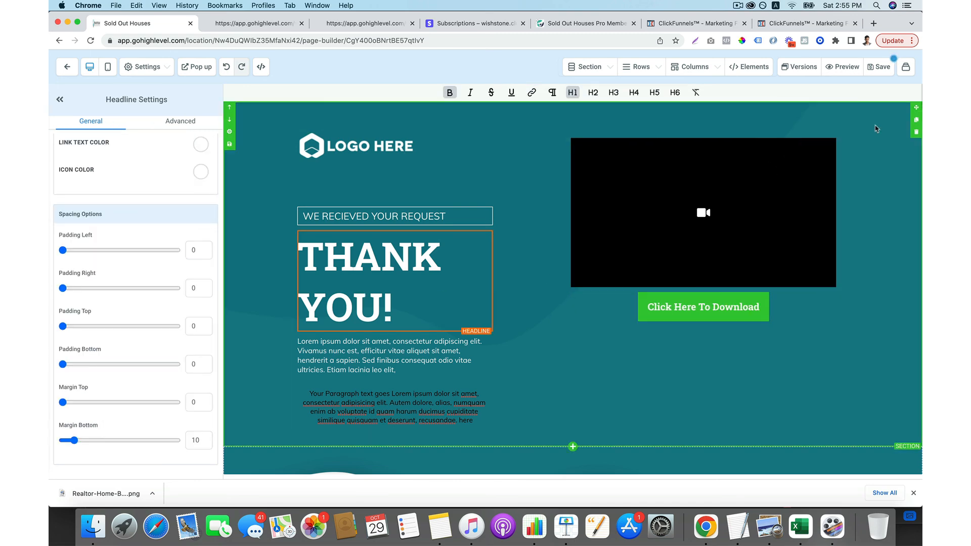